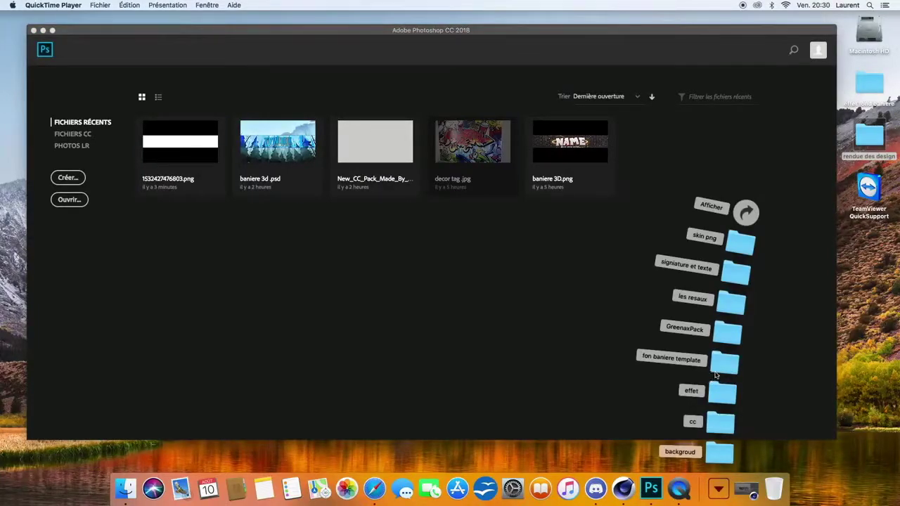
Step: Open 1532427476803.png from the "fon baniere template" folder in Photoshop, discarding its embedded colour profile
click(715, 371)
drag(589, 124, 252, 298)
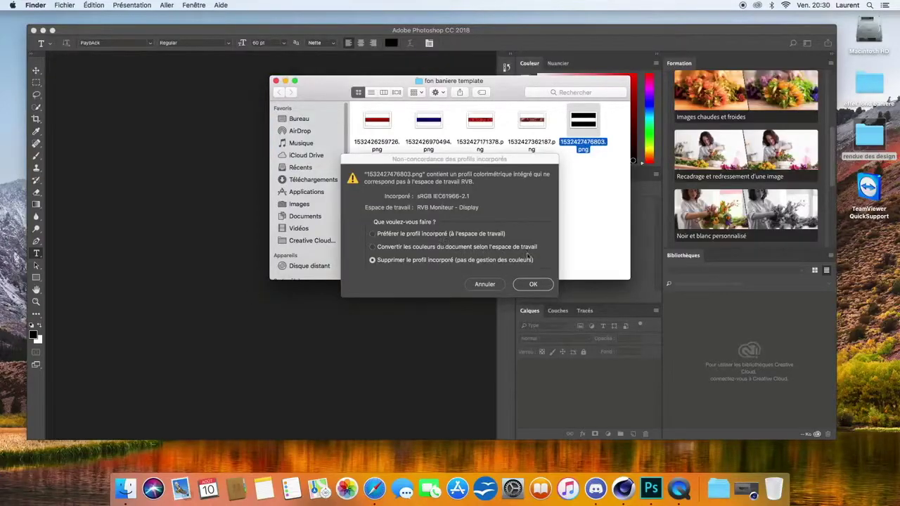
click(532, 284)
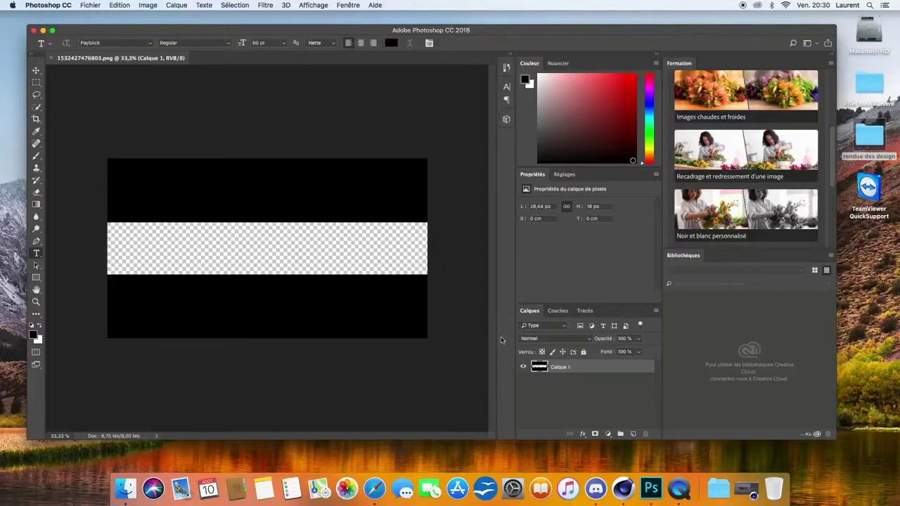
Step: Place GNX-Wallpaper 16.jpg from GreenaxPack's Wallpapers folder into the banner and enlarge it to about 107.6% to span the canvas width
click(724, 487)
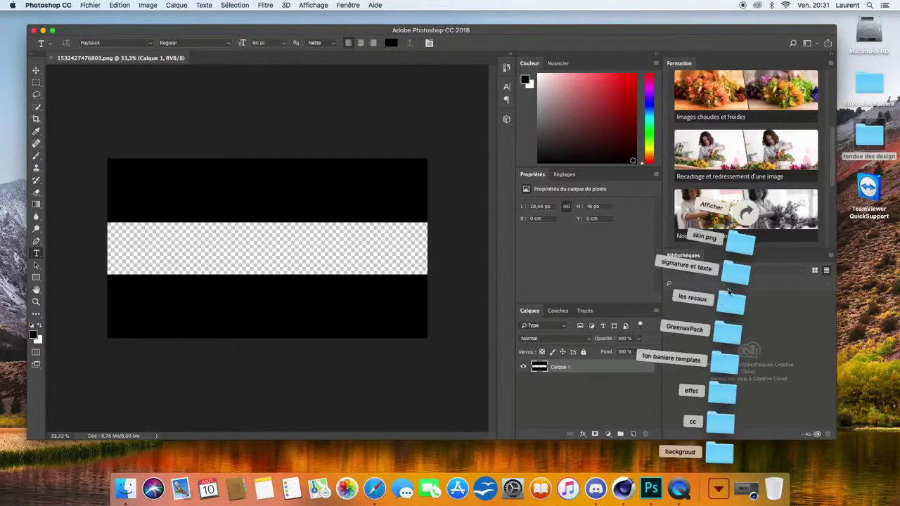
click(726, 336)
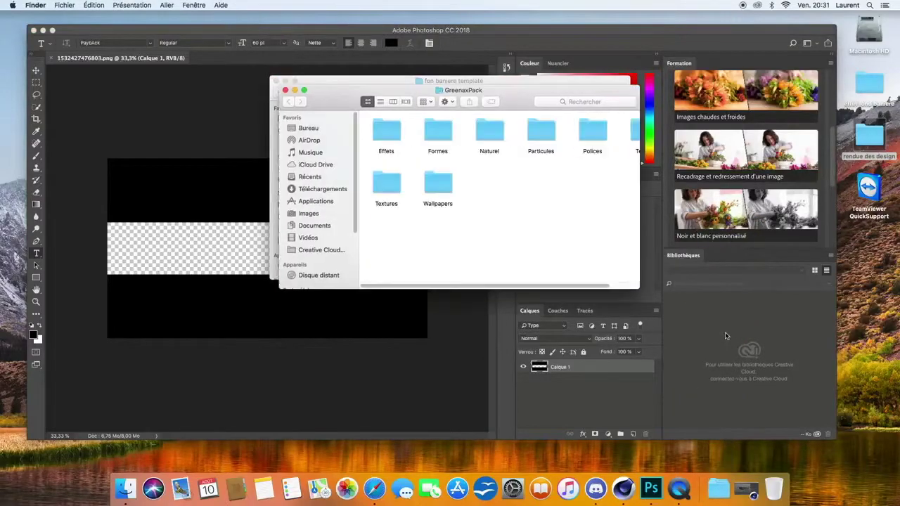
double_click(438, 184)
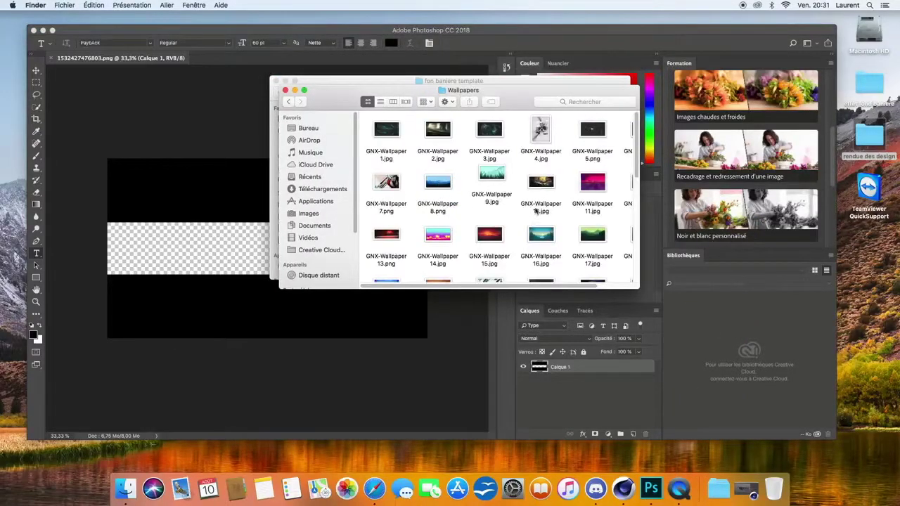
drag(543, 239, 199, 230)
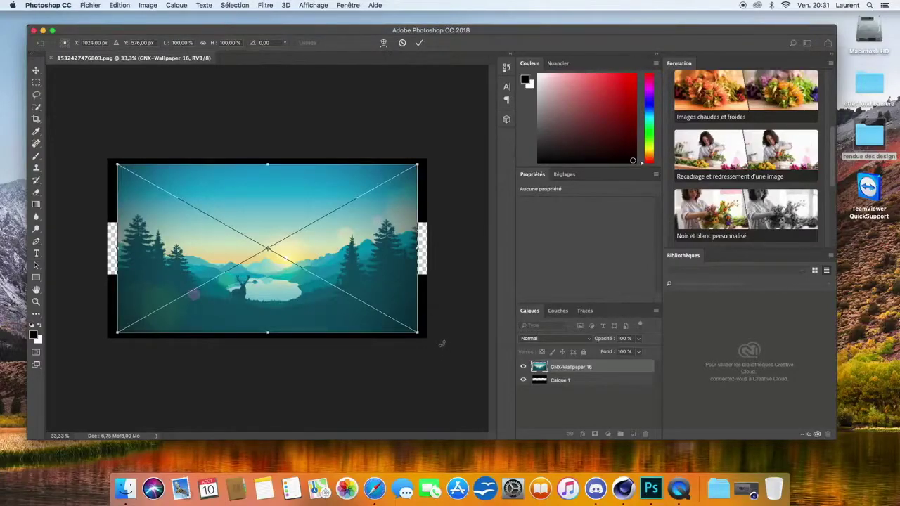
drag(418, 332, 440, 345)
mouse_move(363, 305)
mouse_down()
mouse_move(339, 291)
mouse_move(364, 306)
mouse_up()
key(Return)
key(t)
Step: Move the GNX-Wallpaper 16 layer below Calque 1 and shift the image up so the lake and deer show in the banner strip
drag(609, 366, 592, 381)
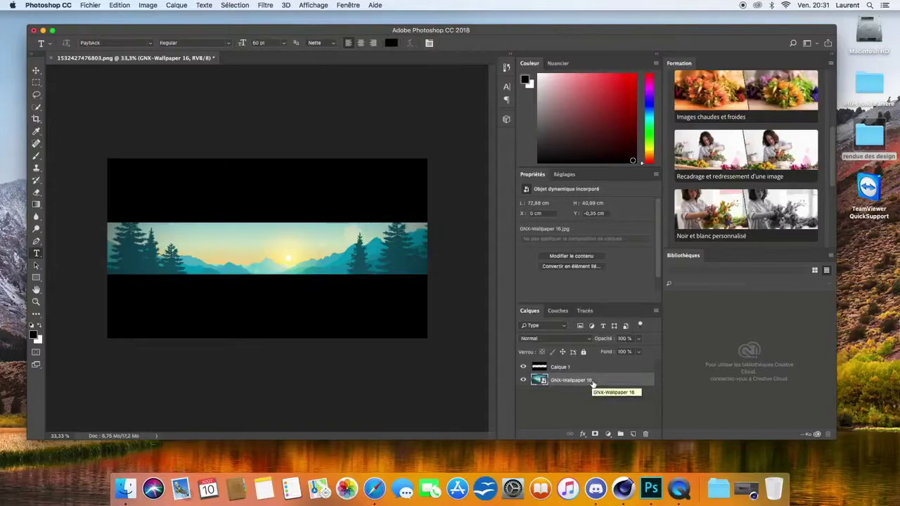
key(super+t)
drag(341, 294, 337, 275)
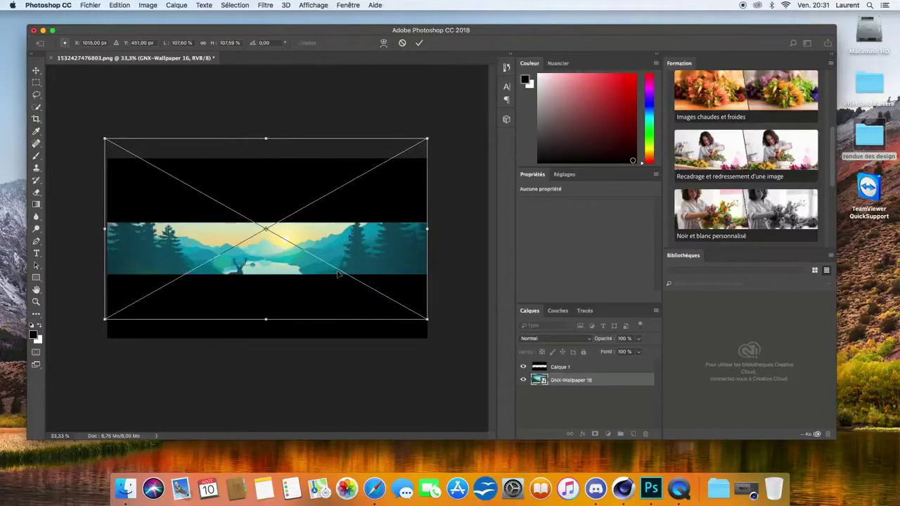
key(Return)
key(t)
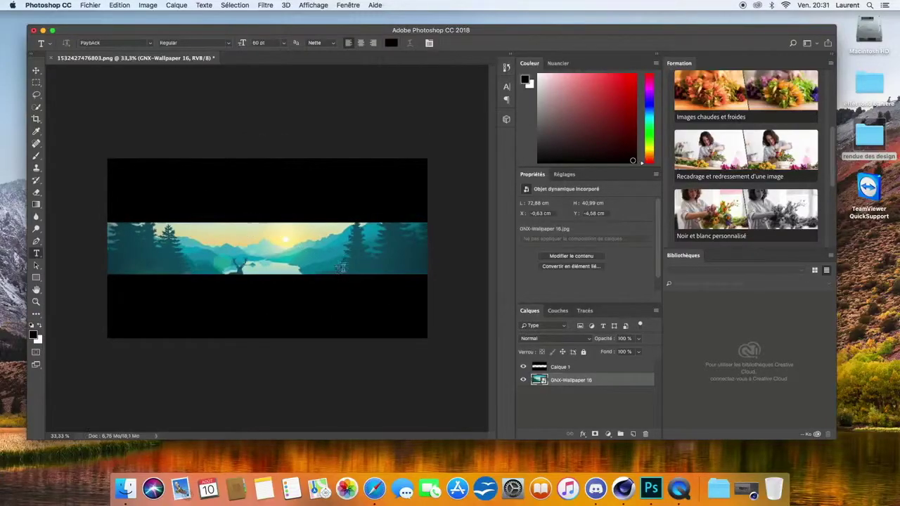
Step: Add a new empty layer above the wallpaper and hide the Calque 1 and GNX-Wallpaper 16 layers
click(633, 435)
click(522, 366)
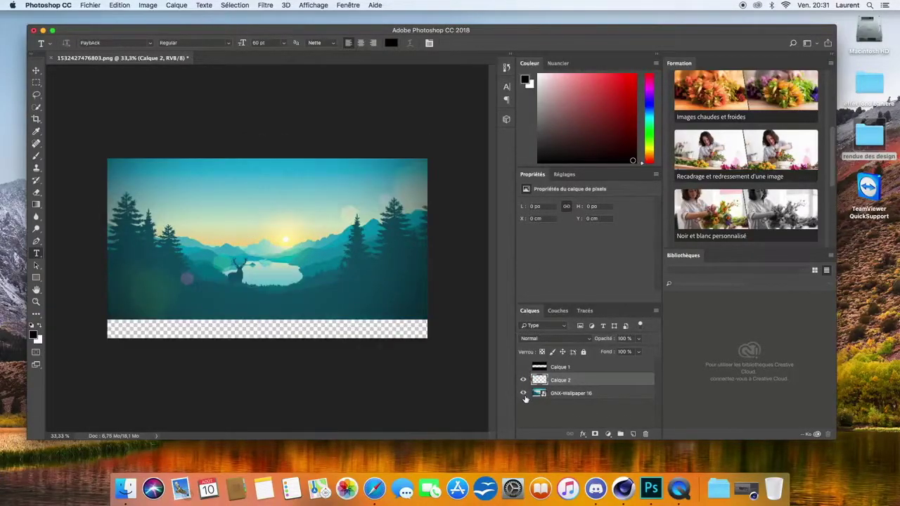
click(523, 394)
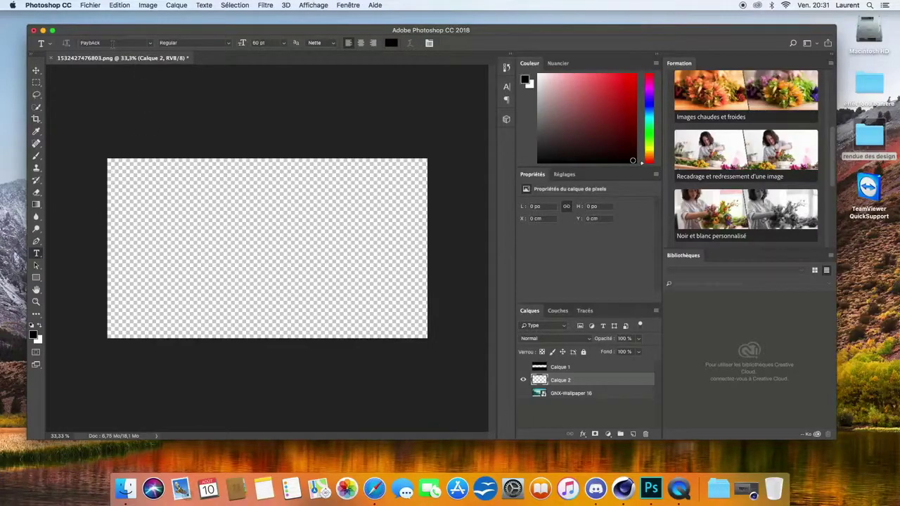
Step: Set the font size to 72 pt and add the text "TUTO" near the middle of the canvas
click(284, 43)
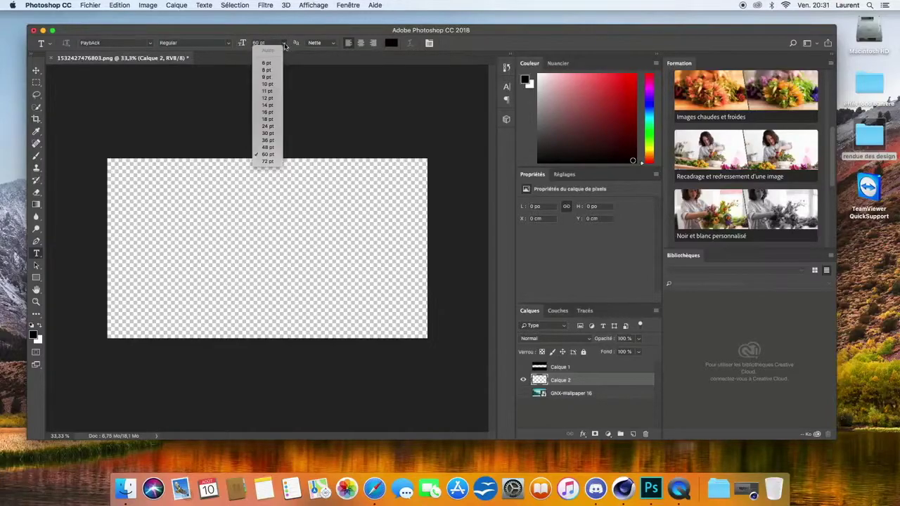
click(279, 162)
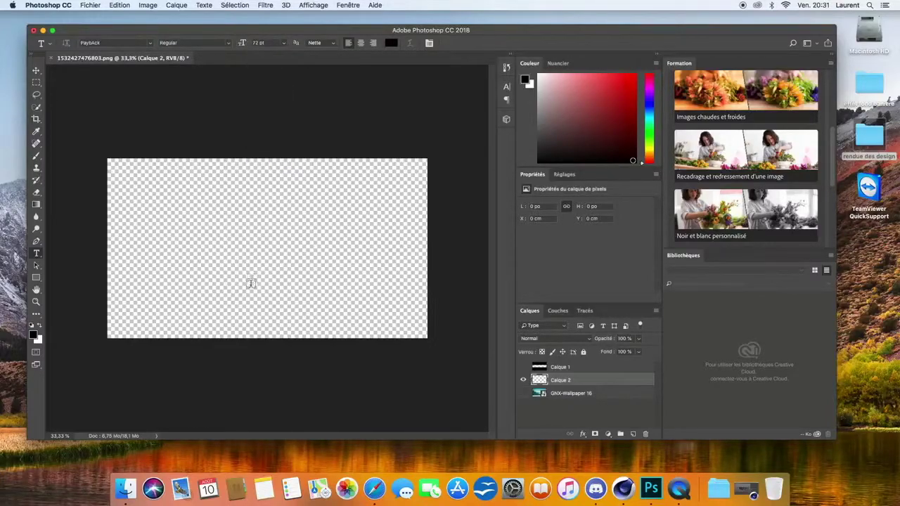
click(226, 236)
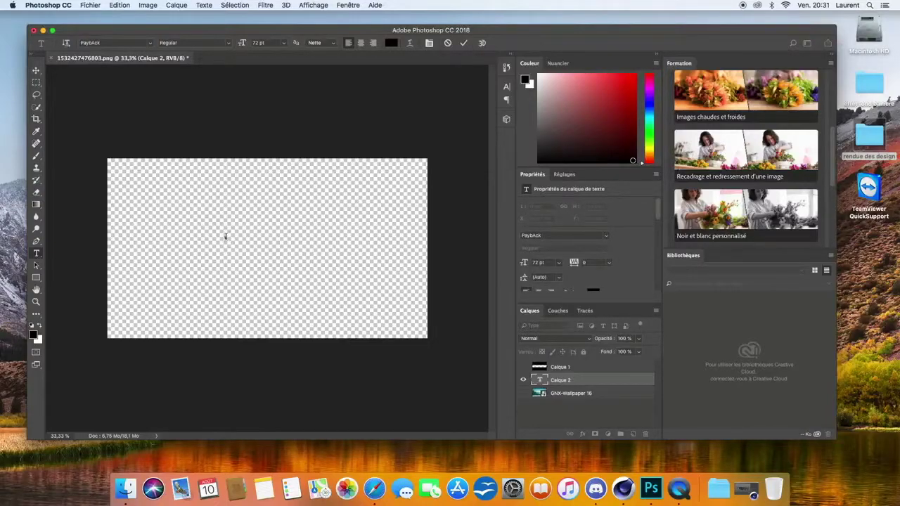
text(TUTO)
click(463, 43)
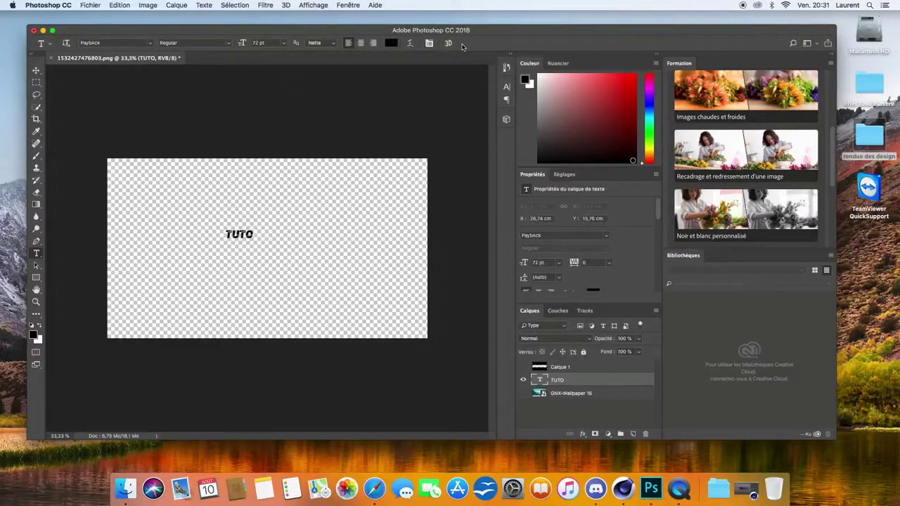
Step: Scale the TUTO text up to about 429 pt, centre it on the canvas, and expand the Photoshop window to fill the screen
key(super+t)
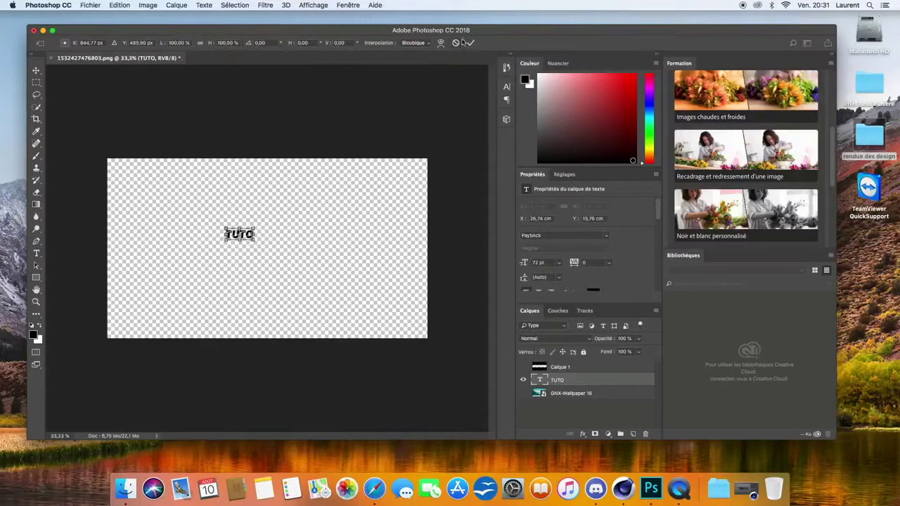
drag(255, 240, 387, 297)
drag(342, 267, 303, 250)
key(Return)
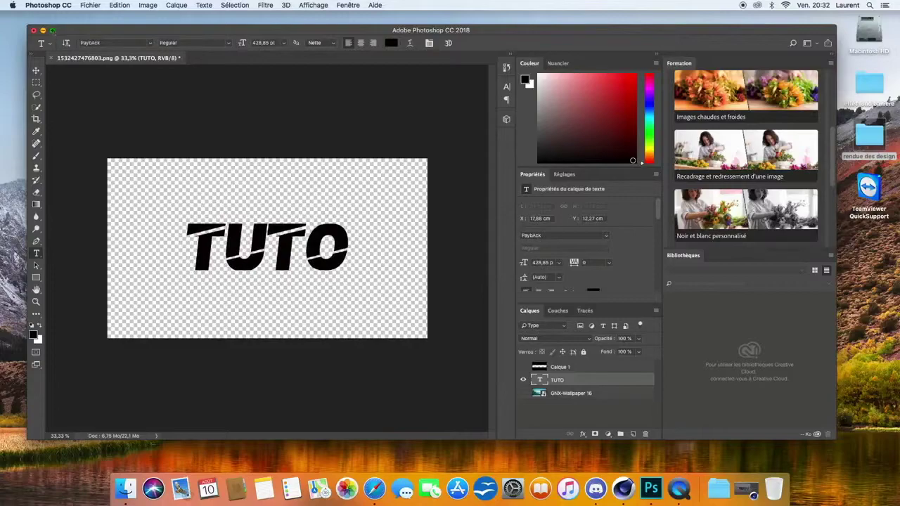
click(51, 30)
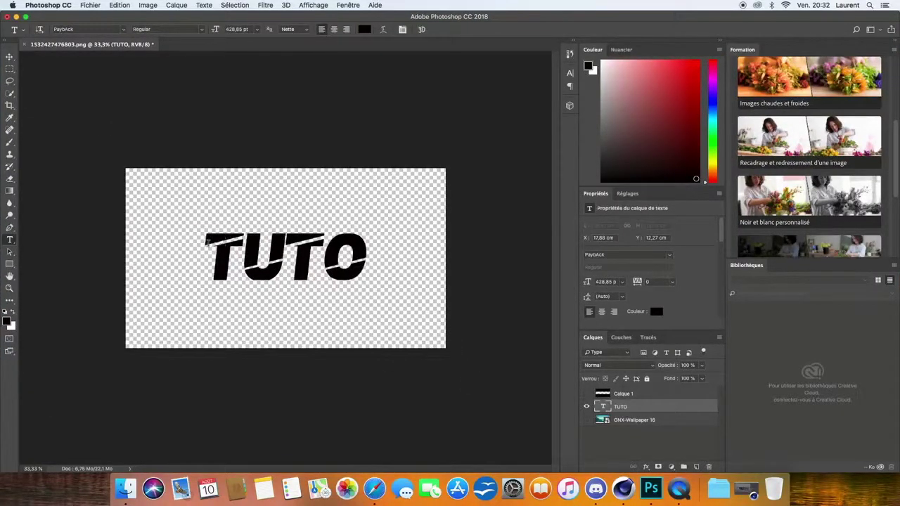
drag(198, 243, 439, 244)
key(Escape)
drag(371, 257, 190, 249)
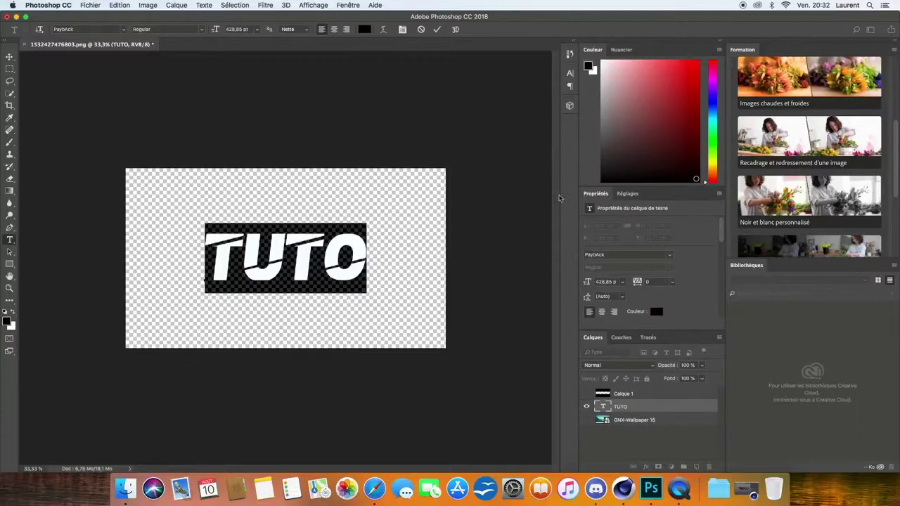
click(477, 254)
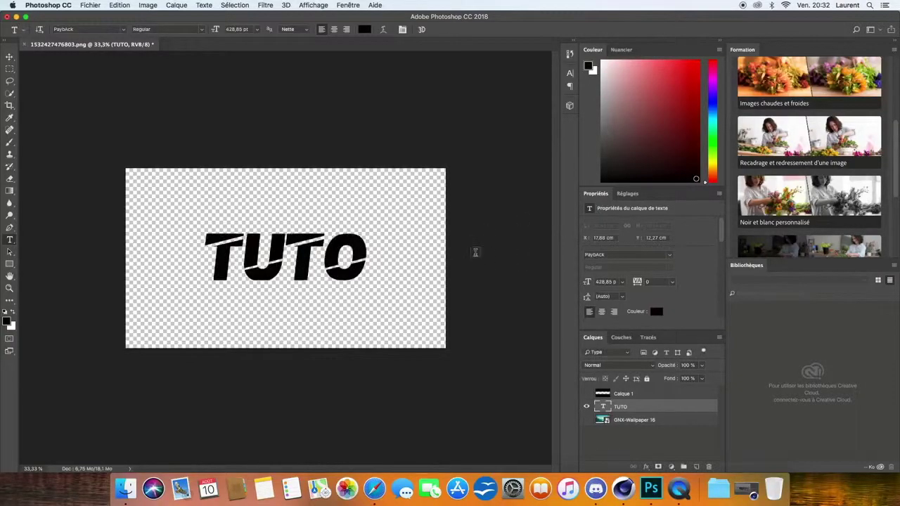
Step: Enable a gradient overlay in the TUTO layer's style and load the foreground-to-background preset in the gradient editor
double_click(642, 406)
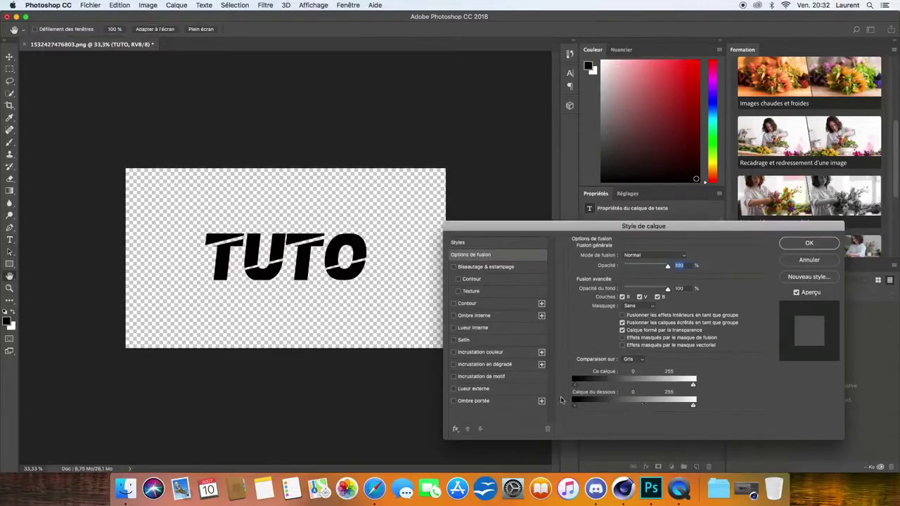
drag(524, 230, 518, 217)
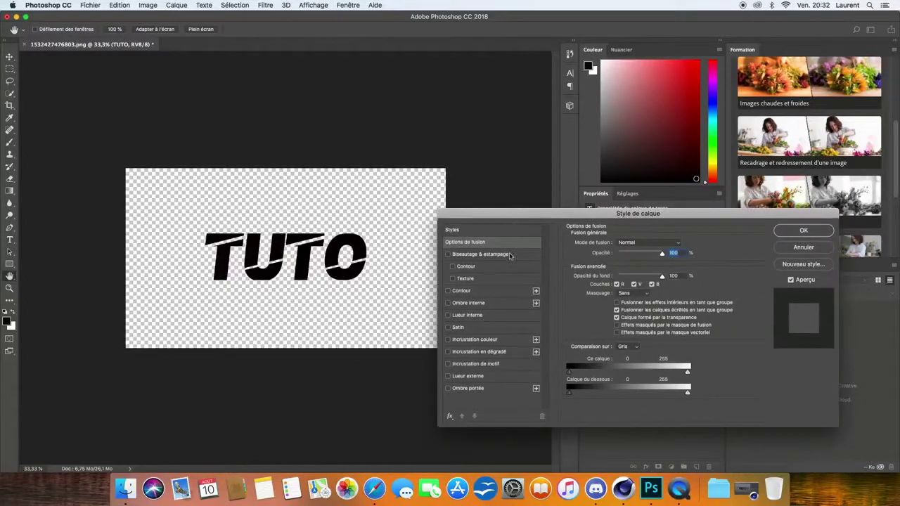
click(448, 352)
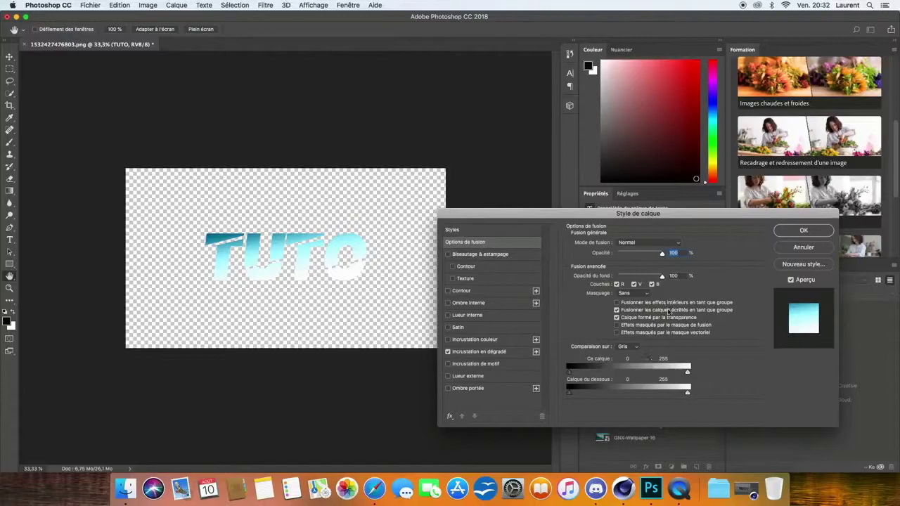
click(511, 354)
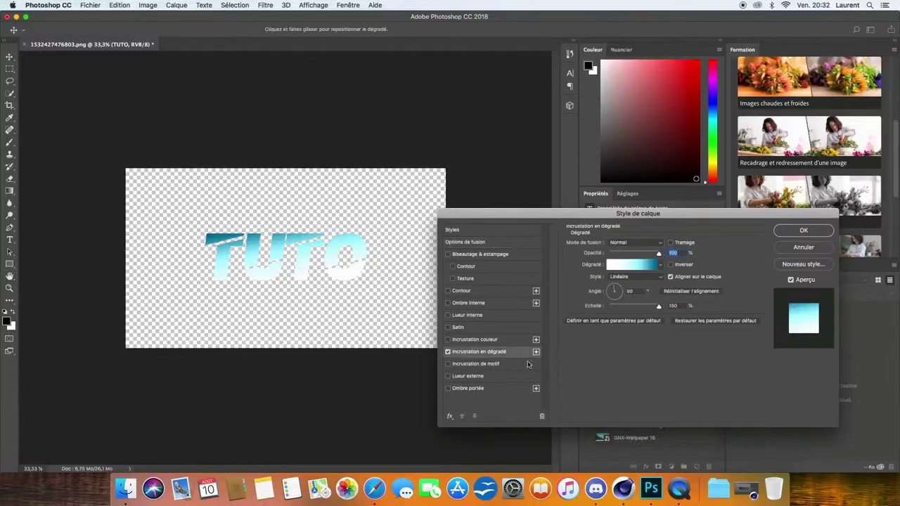
click(658, 265)
click(355, 150)
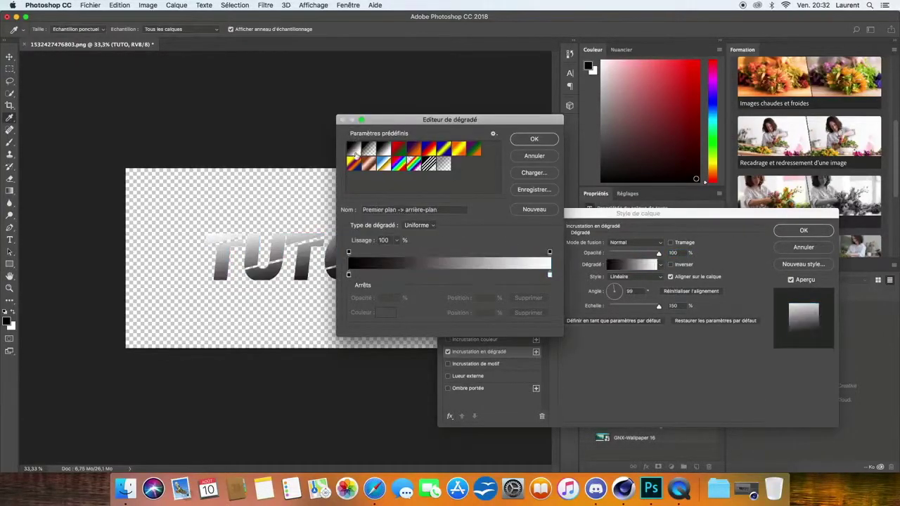
Step: Set the colour of the gradient's starting stop (position 0%) to blue 0374ff
click(349, 274)
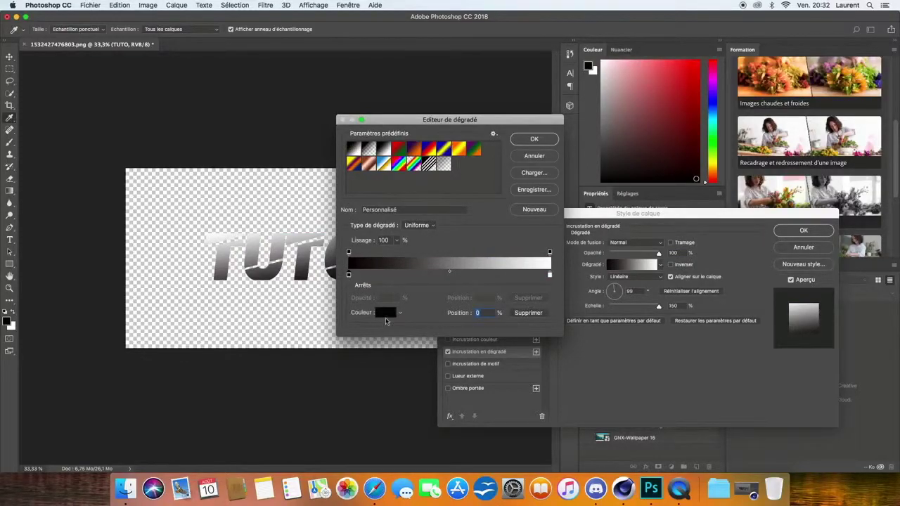
click(385, 313)
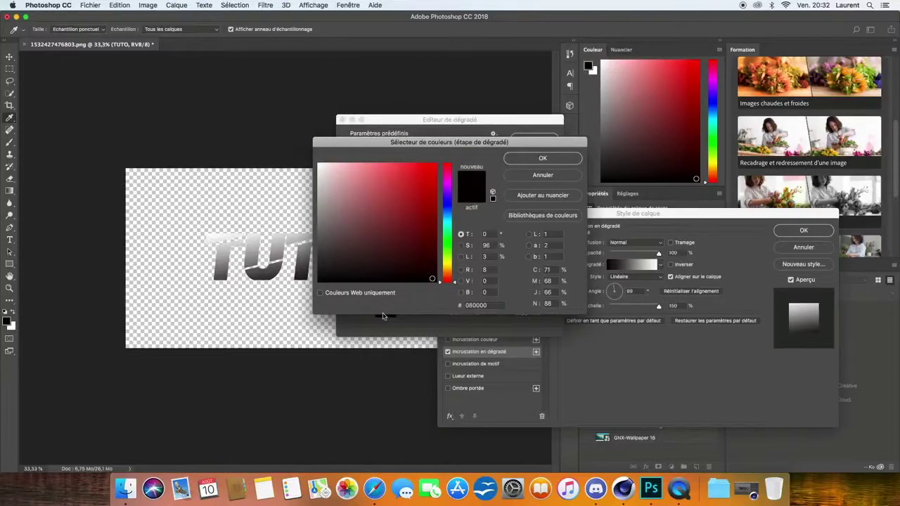
click(452, 213)
click(435, 165)
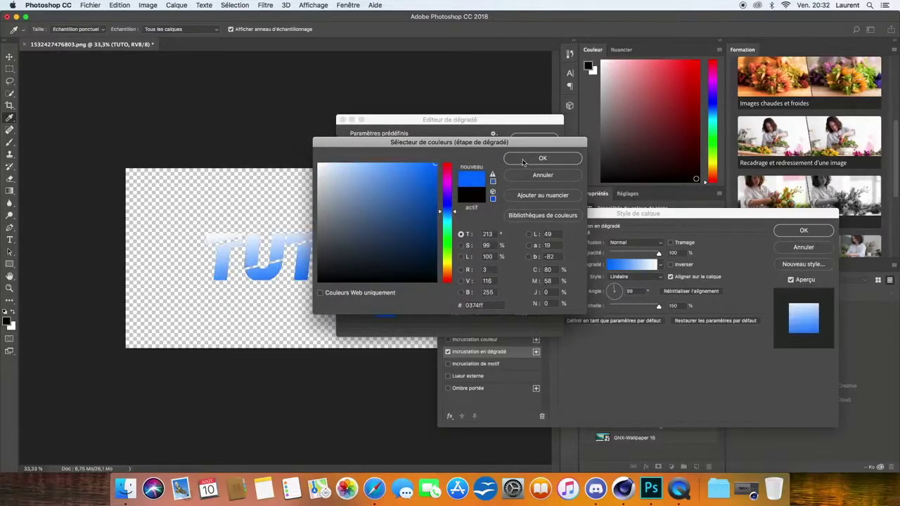
click(524, 160)
Step: Change the gradient's end stop at position 100% from white to a bright light blue
click(549, 275)
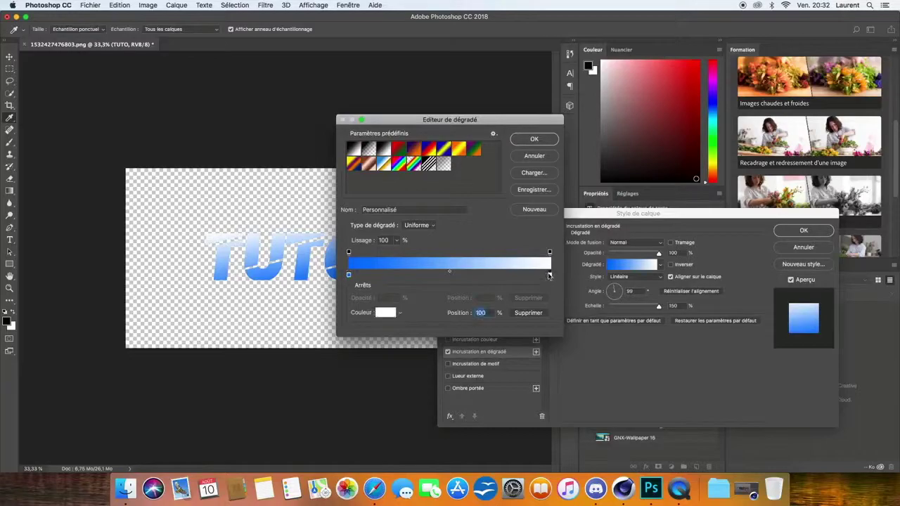
click(385, 313)
click(452, 217)
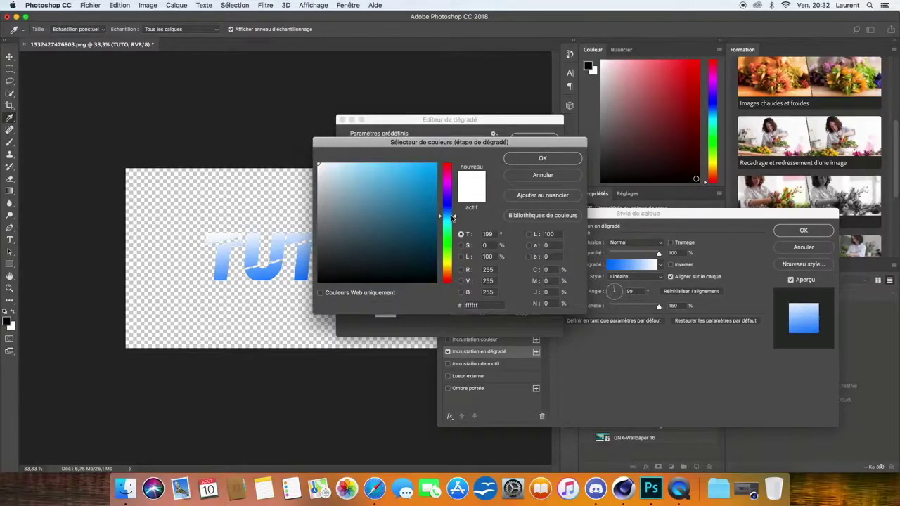
click(430, 176)
click(564, 156)
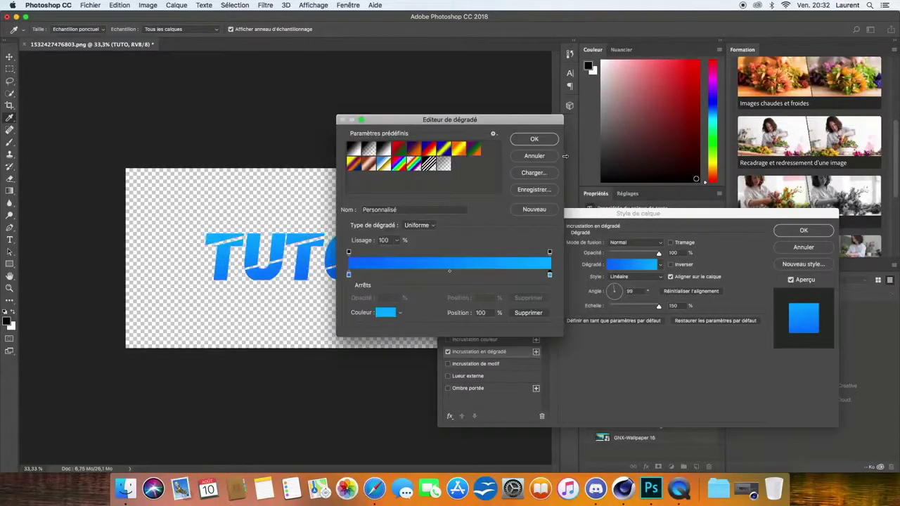
Step: Darken the blue of the gradient's starting stop slightly, accept the gradient, and set the overlay angle to -89°
click(549, 276)
click(348, 275)
click(391, 314)
click(433, 185)
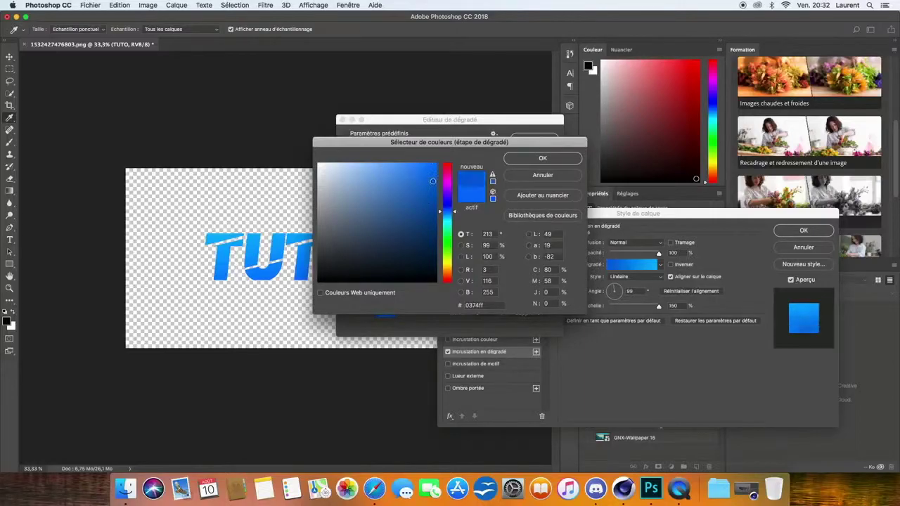
drag(433, 184, 433, 175)
click(528, 161)
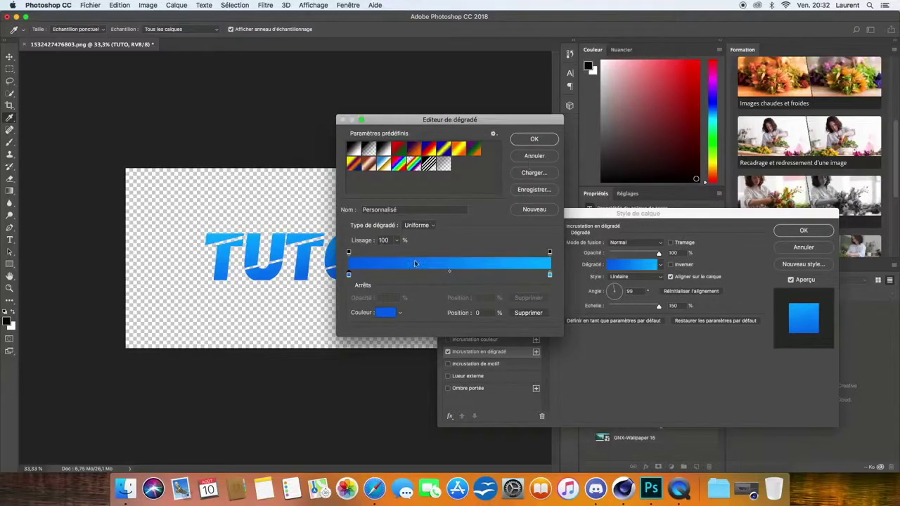
click(534, 141)
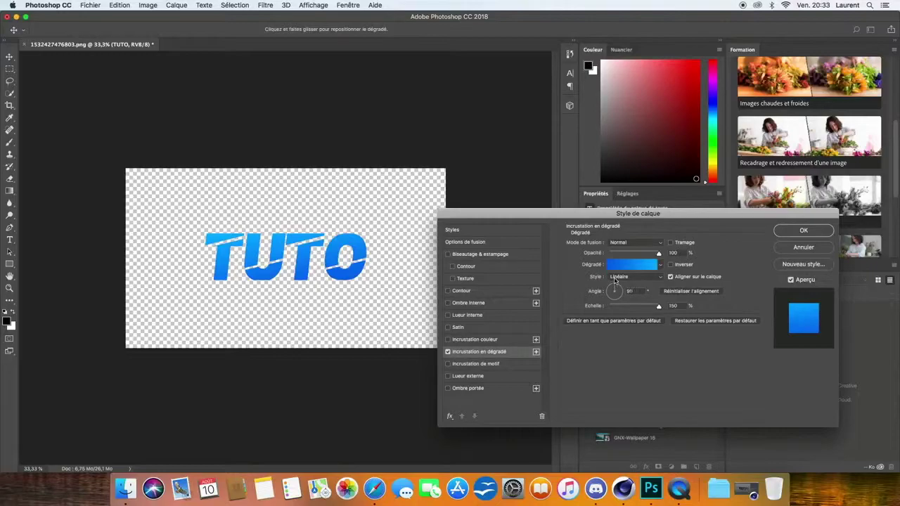
click(614, 295)
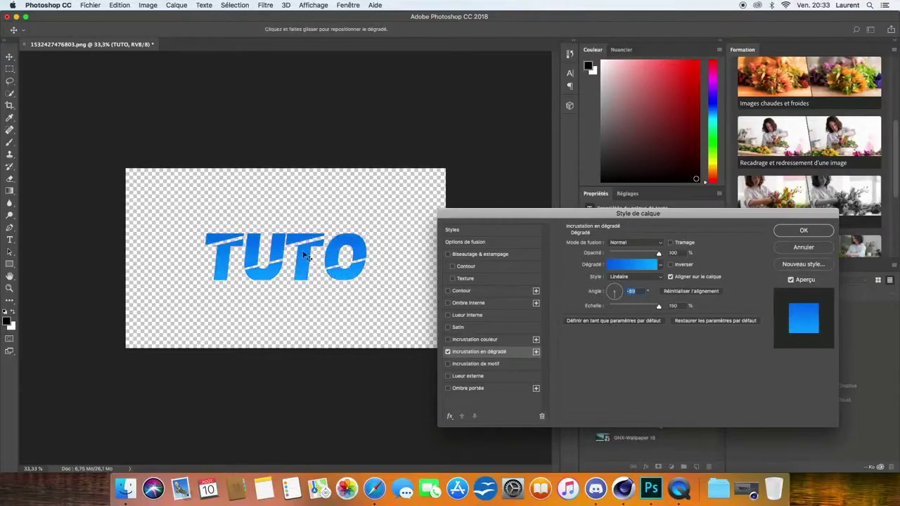
Step: Set the gradient overlay's angle to 93° and its scale to 150%, and accept the TUTO layer style
click(610, 291)
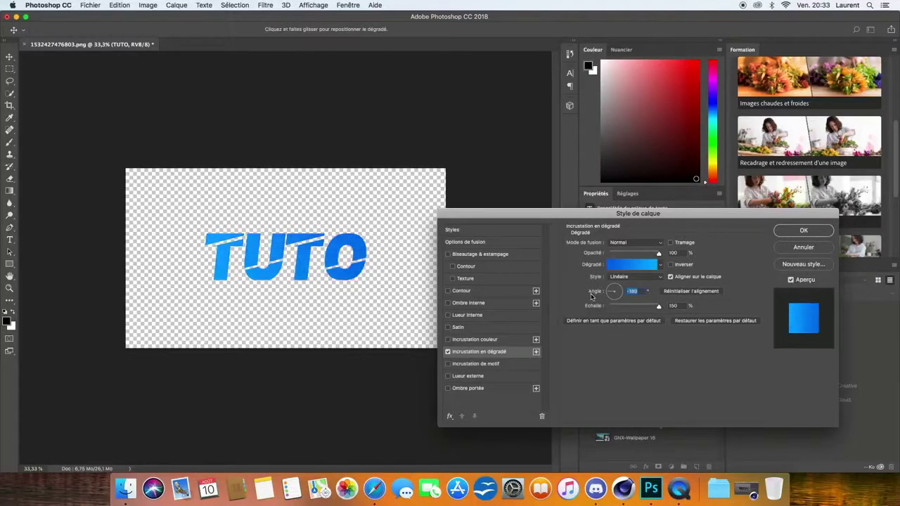
click(616, 292)
drag(610, 291, 613, 277)
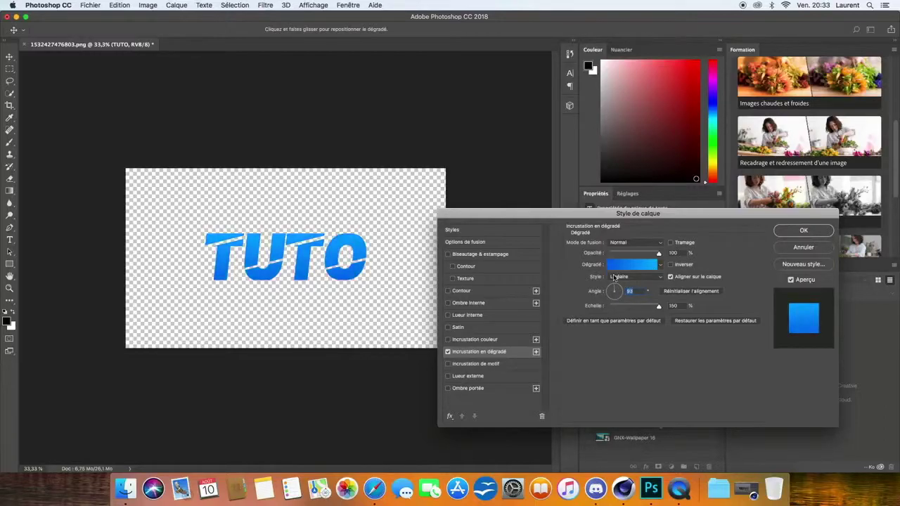
drag(659, 306, 602, 310)
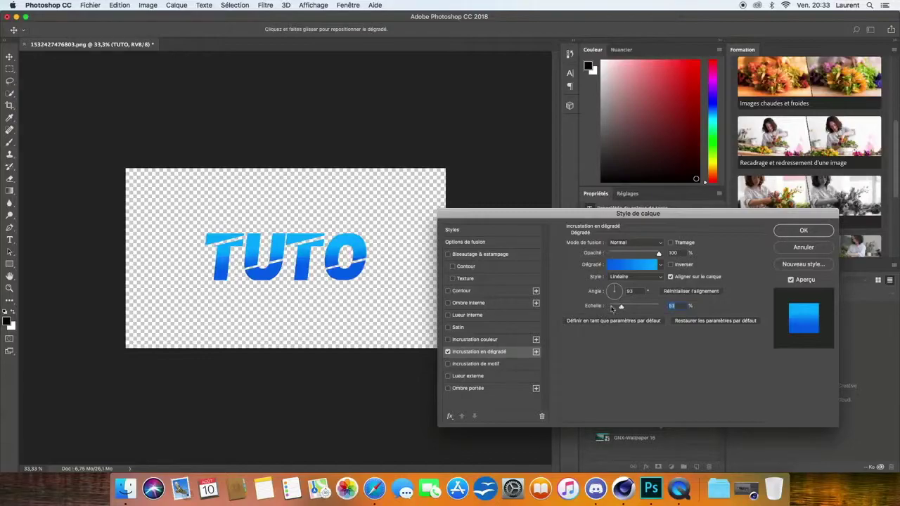
drag(609, 306, 735, 299)
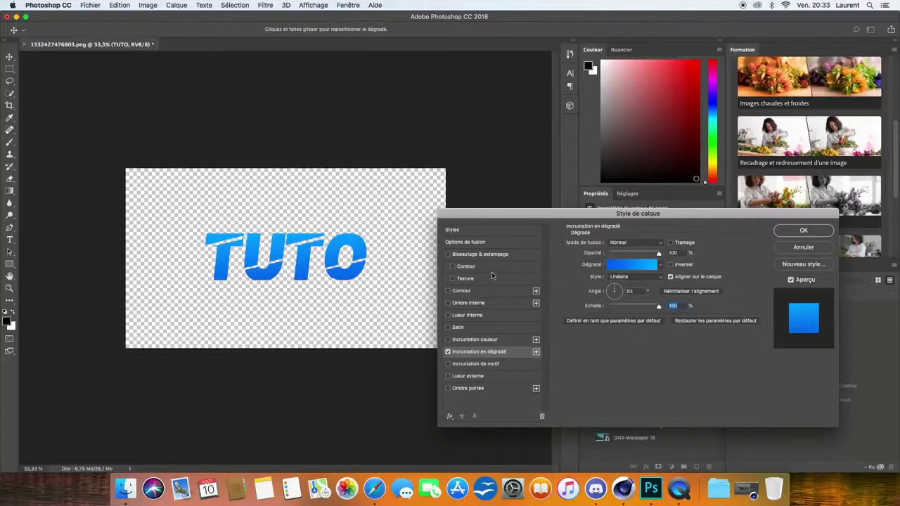
click(805, 231)
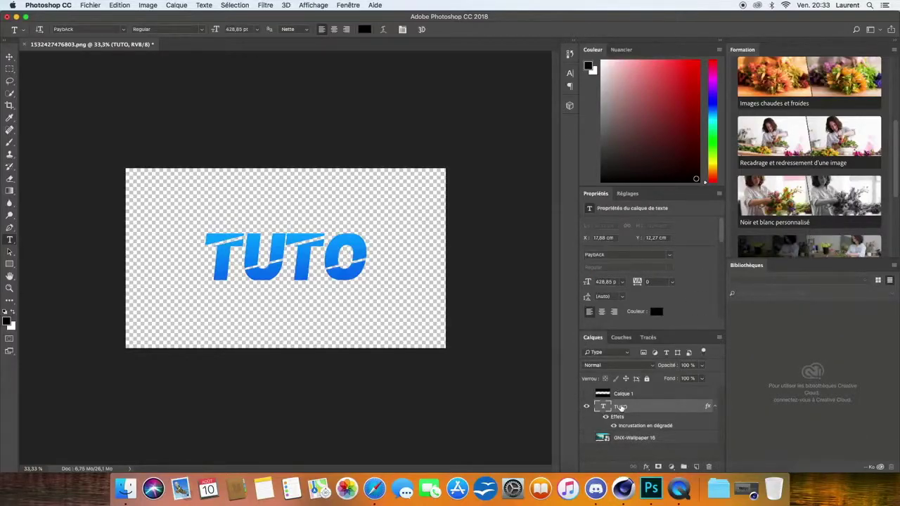
Step: Duplicate the TUTO text layer, shift the copy slightly down, and place it beneath the original in the layer order
key(super+j)
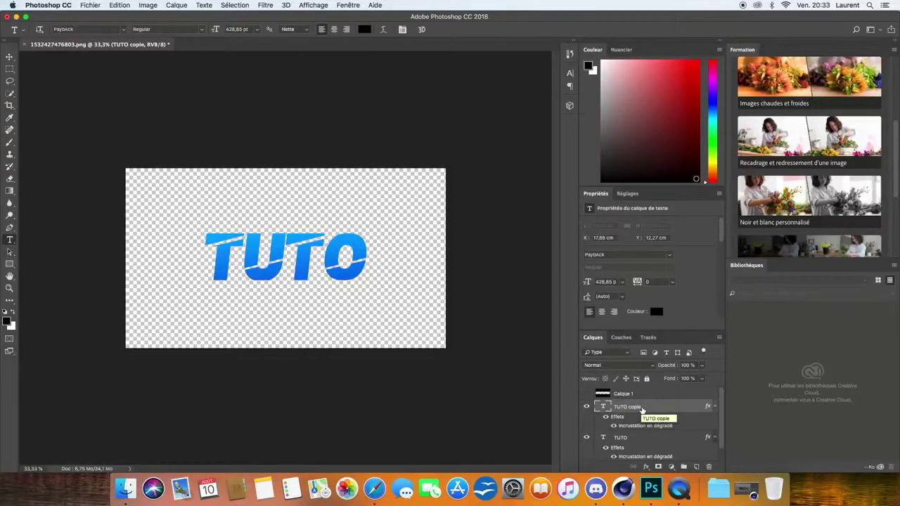
key(super+Down)
key(super+Down)
key(super+Down)
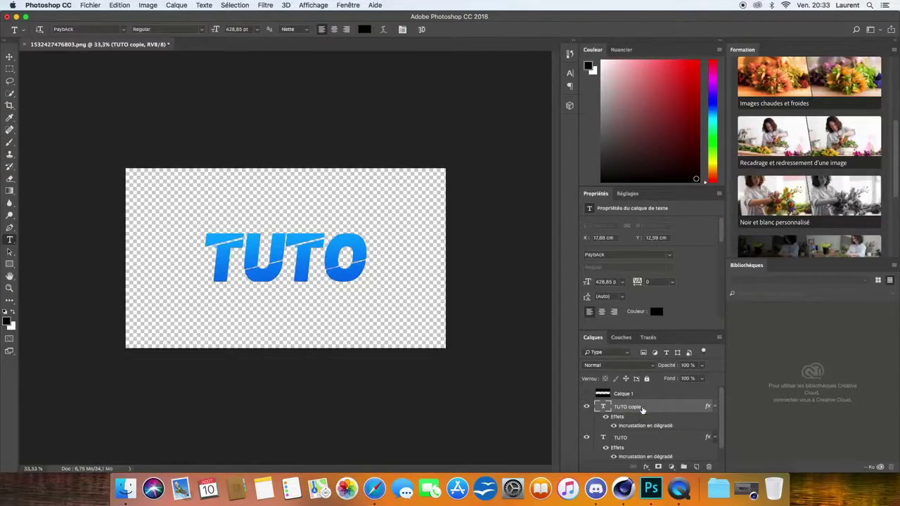
drag(641, 409, 677, 445)
scroll(723, 415, down, 1)
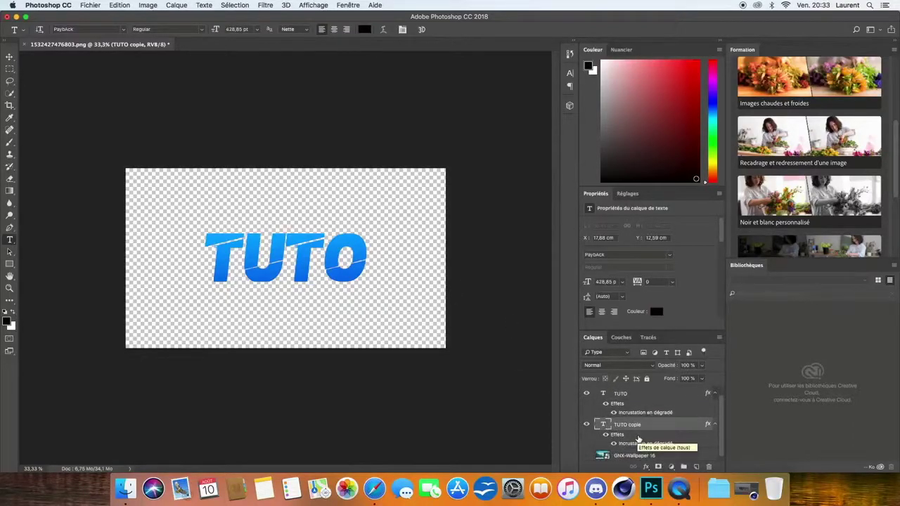
Step: Try small downward nudges of the TUTO copy and return it to the original text's position at Y 12.27 cm
key(super+Down)
key(super+Down)
key(super+Down)
key(super+Up)
key(super+Up)
key(super+Up)
key(super+Up)
key(super+Up)
key(super+Up)
key(super+Up)
key(super+Up)
key(super+Up)
key(super+Up)
key(super+Up)
key(super+Up)
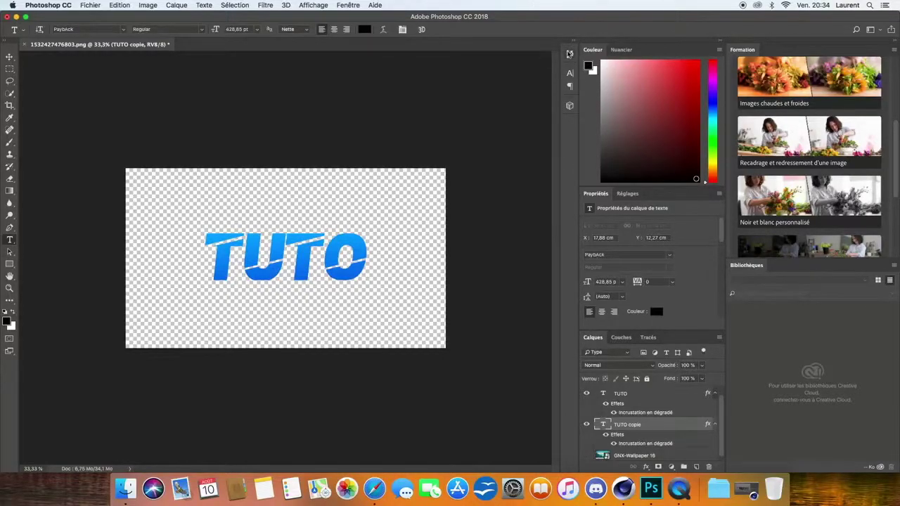
click(569, 55)
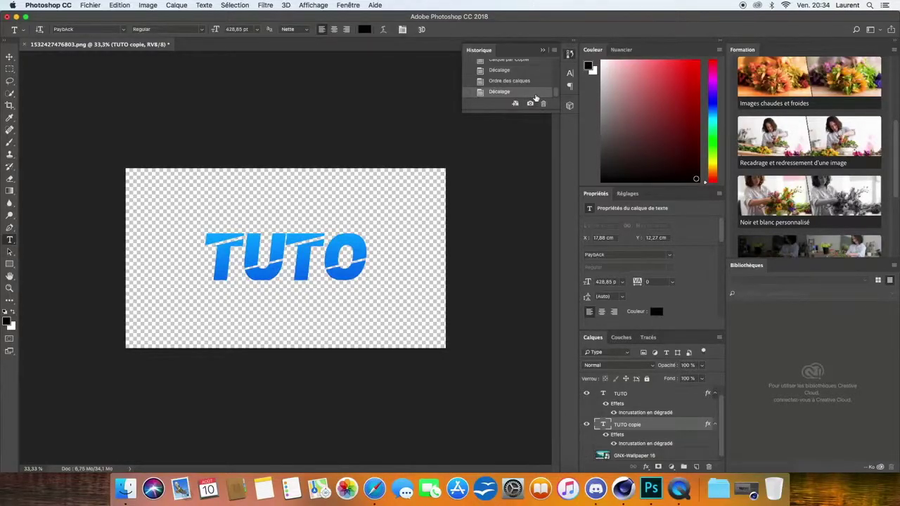
Step: Offset the TUTO copy slightly down and right to X 17.99 cm, Y 12.8 cm, and close the history
key(super+Down)
key(super+Down)
key(super+Down)
key(super+Down)
key(super+Down)
key(super+Down)
key(super+Down)
key(super+Down)
key(super+Down)
key(super+Down)
key(super+Down)
key(super+Down)
key(super+Down)
key(super+Down)
key(super+Down)
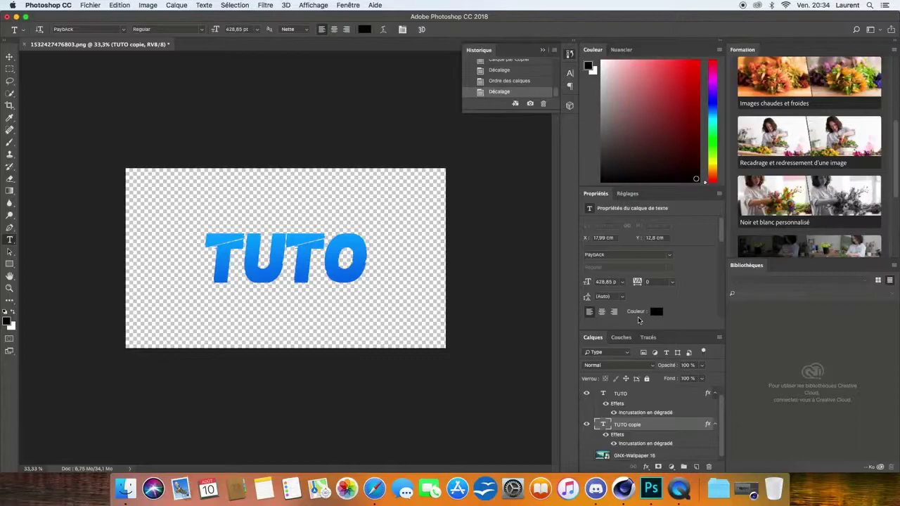
click(502, 229)
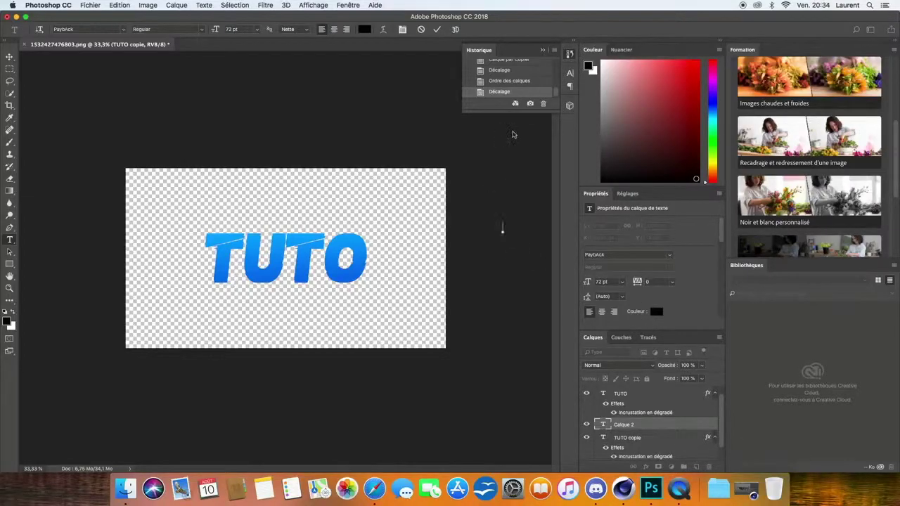
click(543, 50)
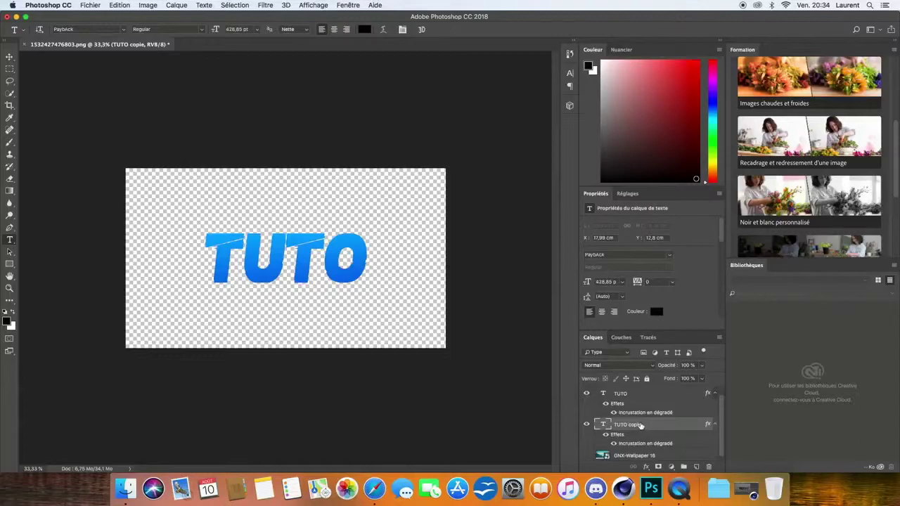
Step: Enable an inner glow in the layer style of the TUTO copy and show its settings
right_click(640, 425)
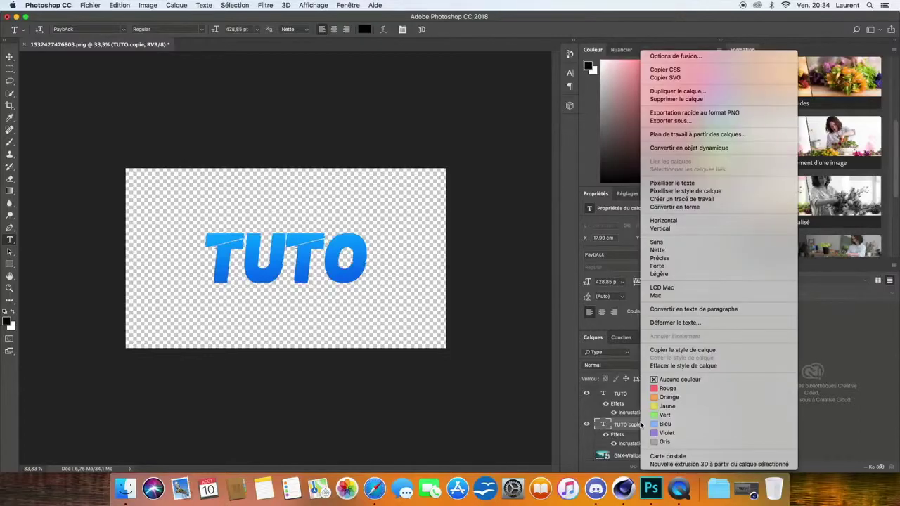
click(678, 56)
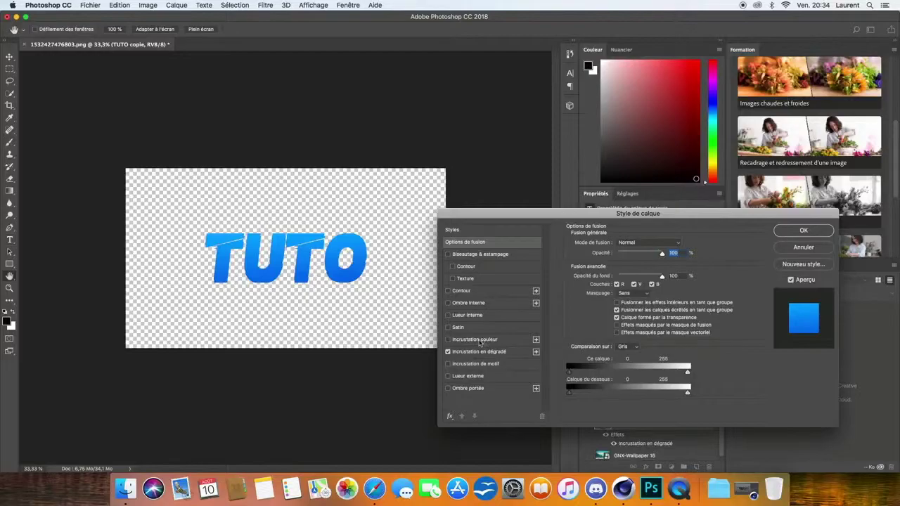
click(449, 314)
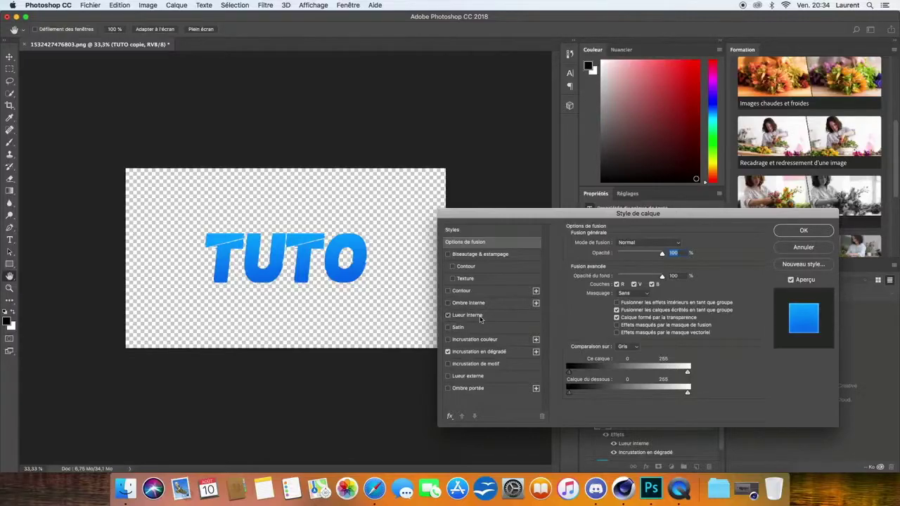
click(482, 316)
Step: Set the copy's inner glow colour to near-black, raise the glow's opacity, and accept the layer style
click(596, 276)
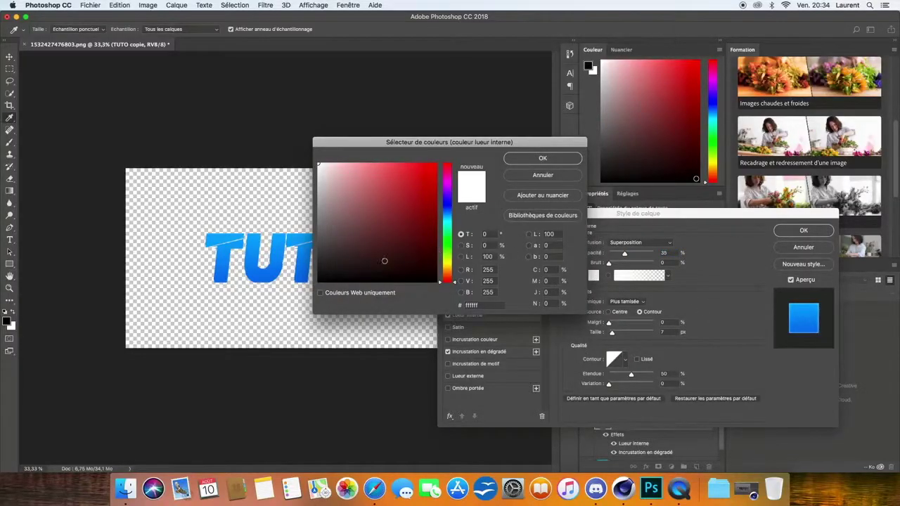
click(317, 279)
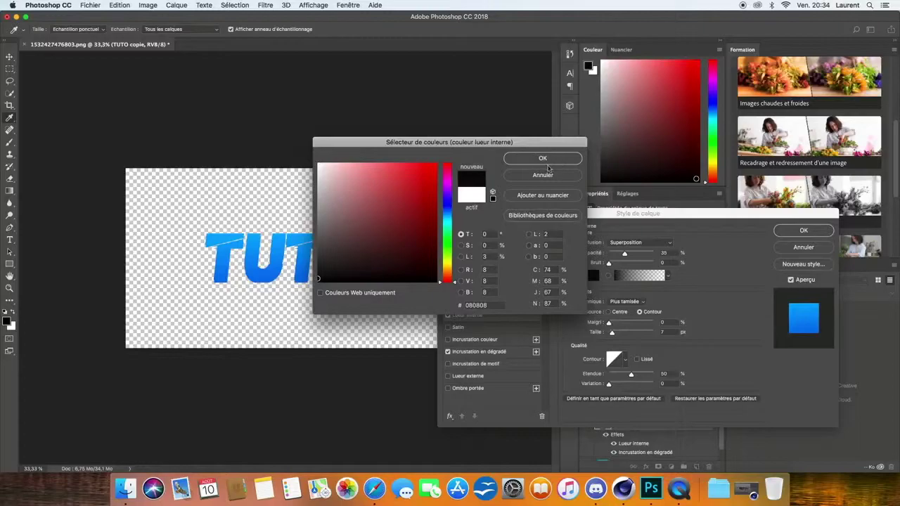
click(329, 279)
click(526, 160)
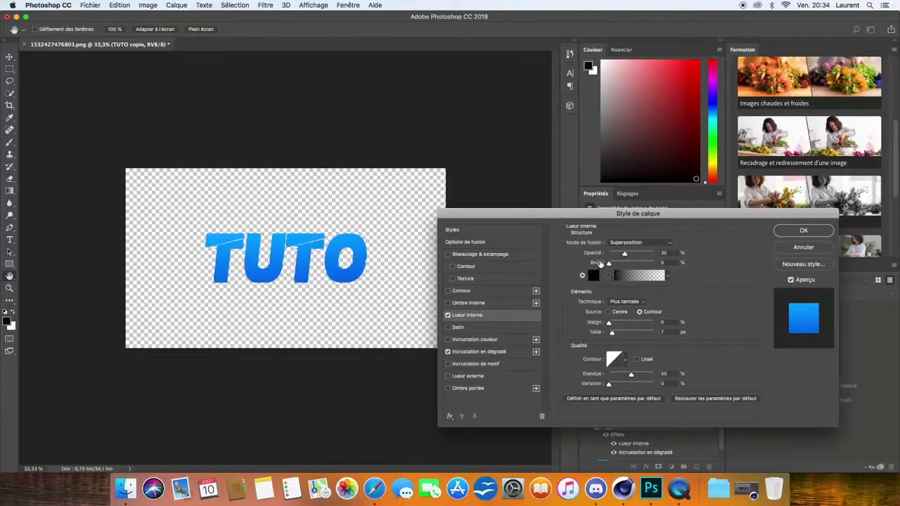
drag(624, 253, 653, 254)
click(798, 235)
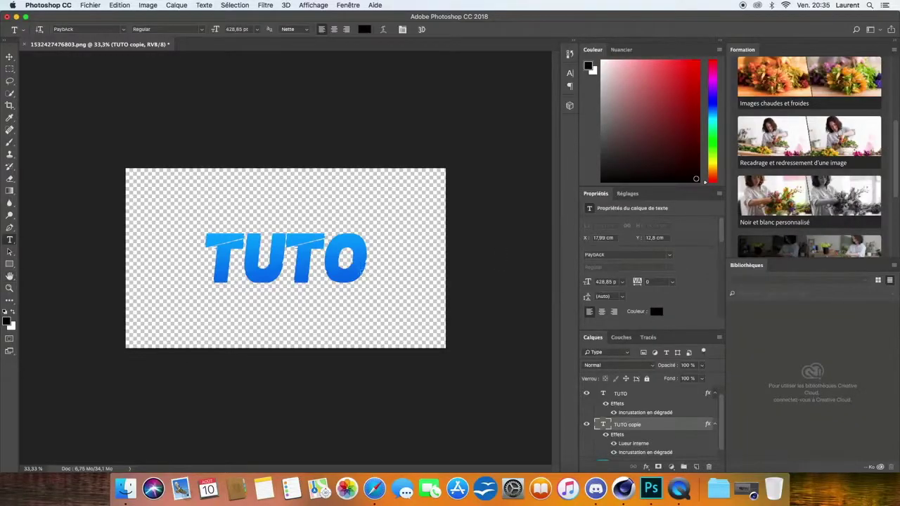
Step: Enable an inner glow on the original TUTO layer and set its blend mode to Incrustation
click(629, 396)
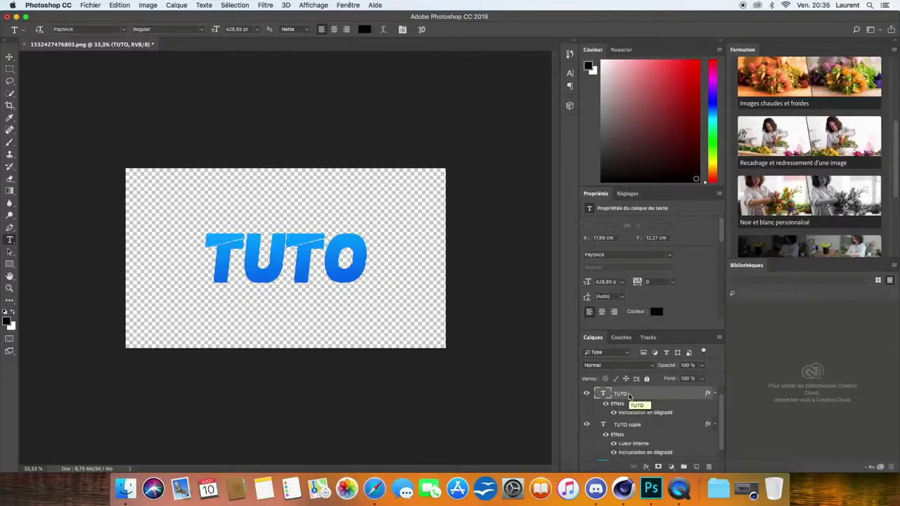
right_click(629, 397)
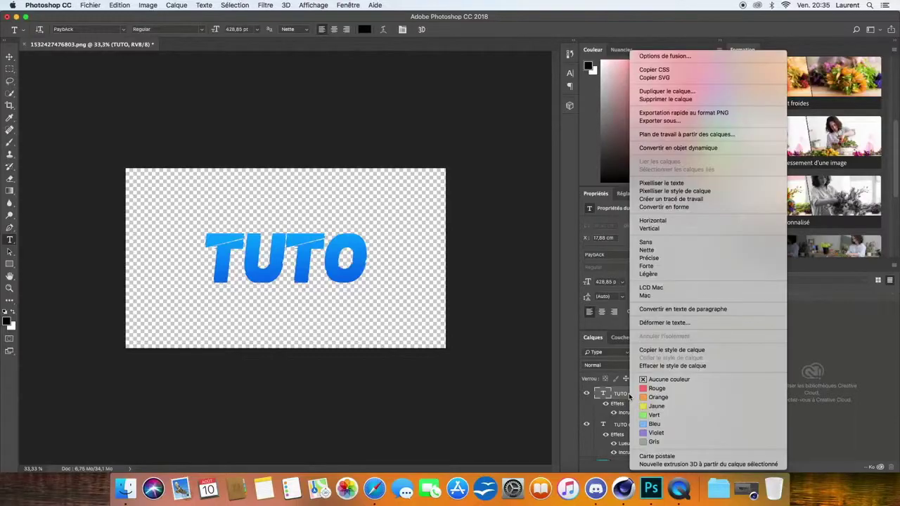
click(677, 56)
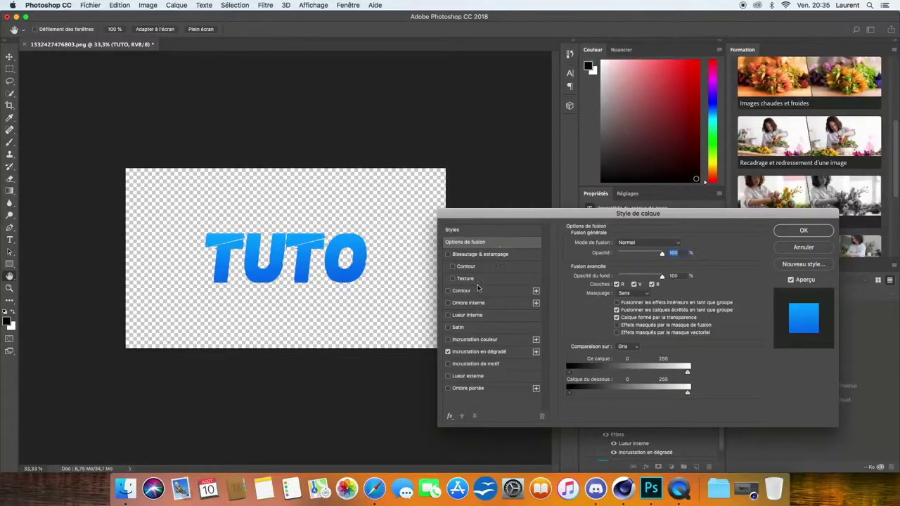
click(450, 315)
click(469, 315)
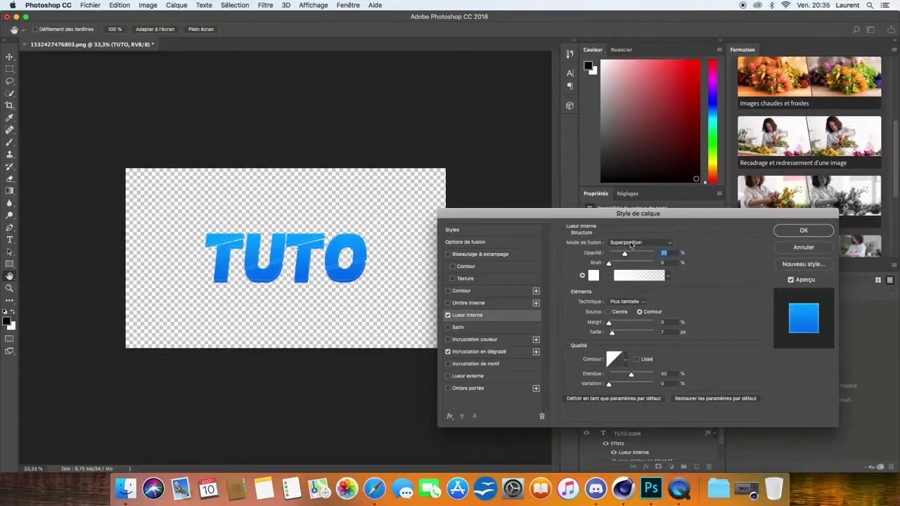
click(632, 242)
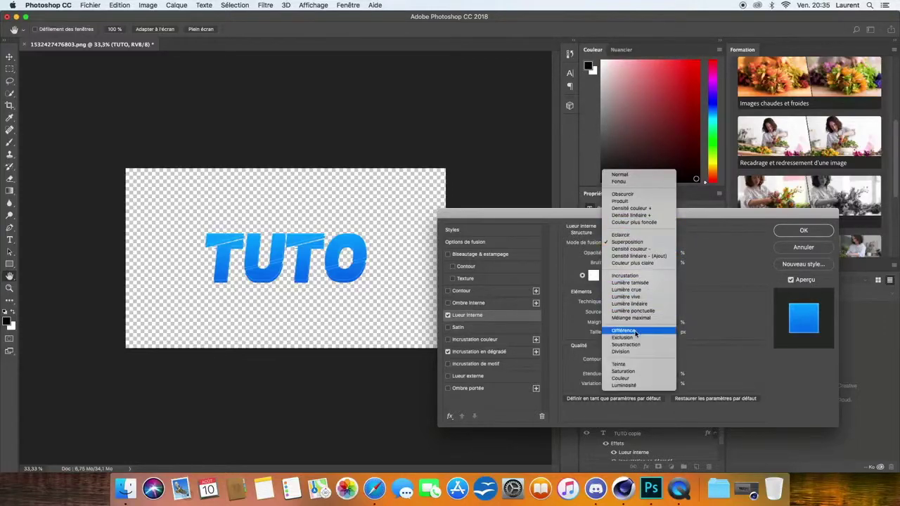
click(625, 276)
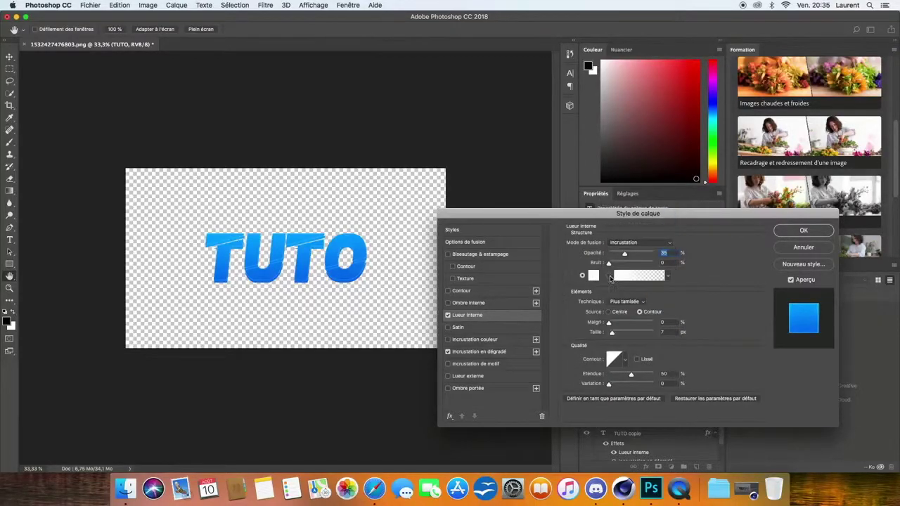
Step: Set the inner glow's opacity to 44%, choke to 100% and size to 5 px, and accept the layer style
drag(624, 254, 650, 257)
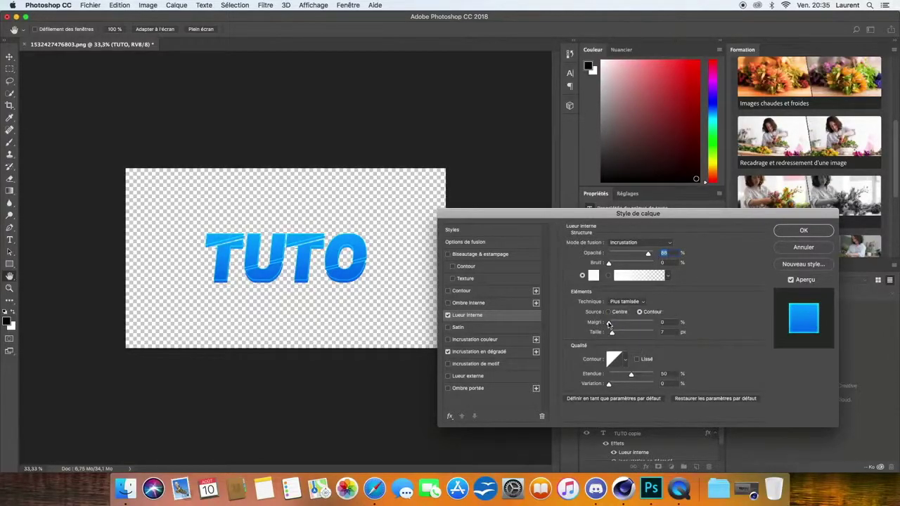
drag(611, 324, 683, 325)
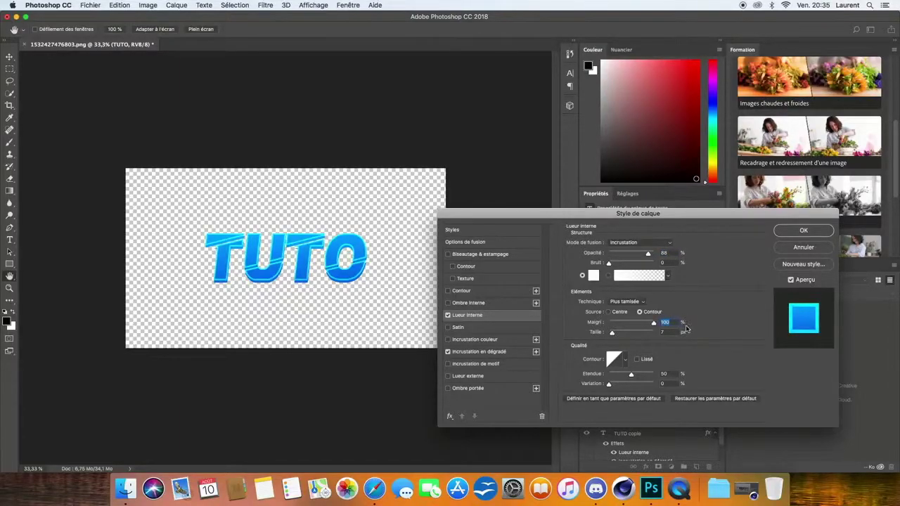
drag(647, 253, 629, 257)
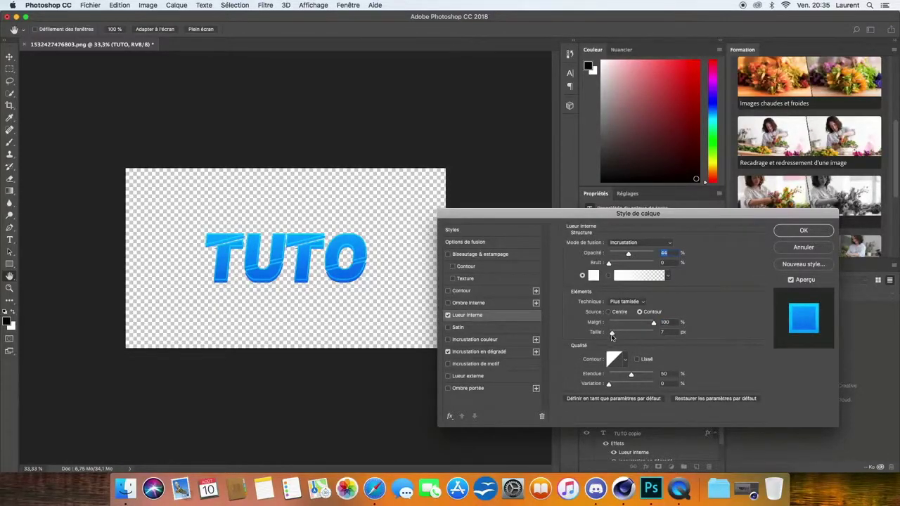
mouse_move(613, 337)
mouse_down()
mouse_move(639, 336)
mouse_move(611, 336)
mouse_up()
text(5)
click(781, 233)
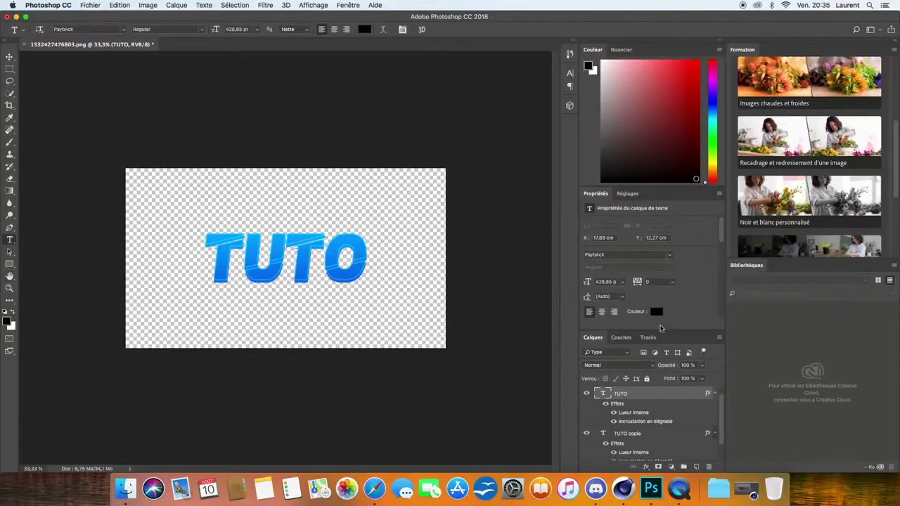
Step: Rasterize the text of the TUTO copie layer into a pixel layer
scroll(626, 420, down, 1)
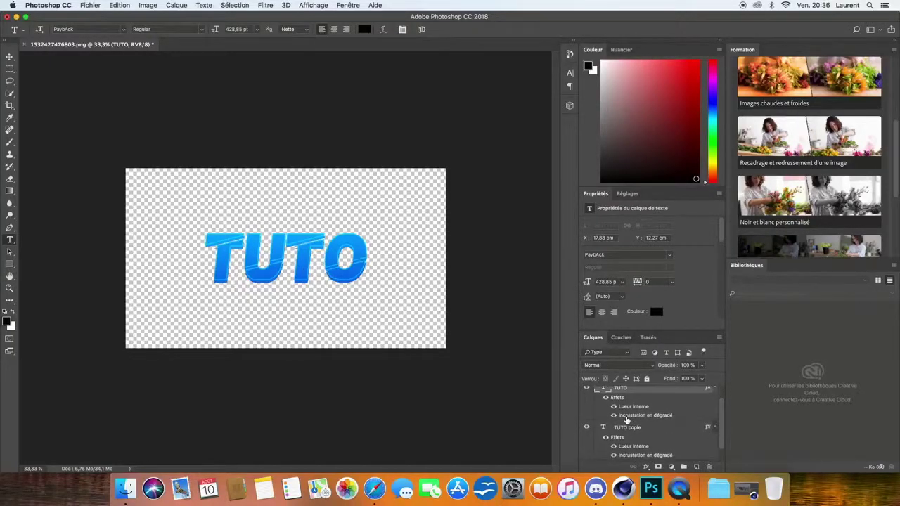
right_click(635, 427)
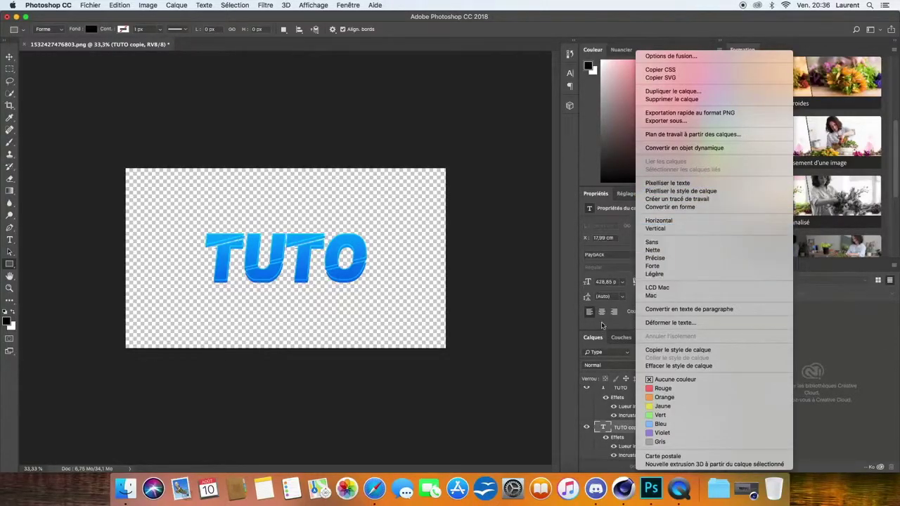
click(690, 191)
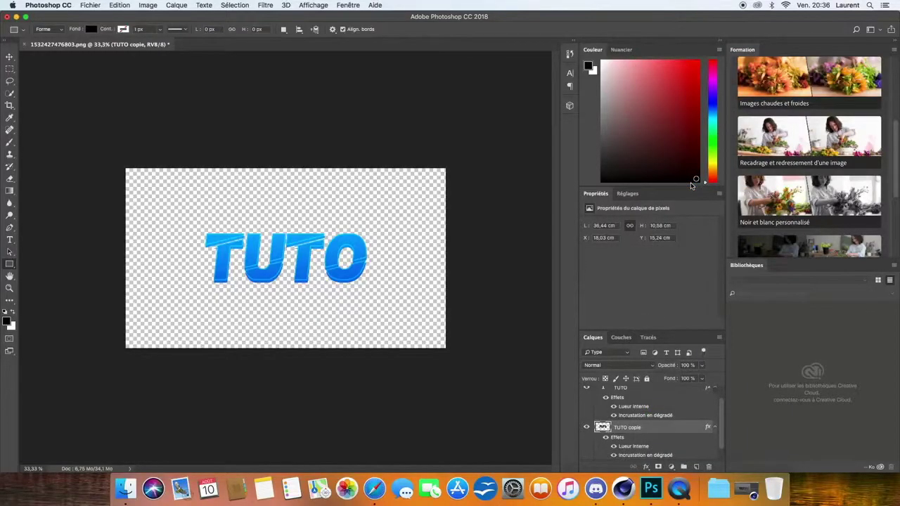
Step: Strongly lower the lightness of the rasterized TUTO copy with a Hue/Saturation adjustment
key(super+u)
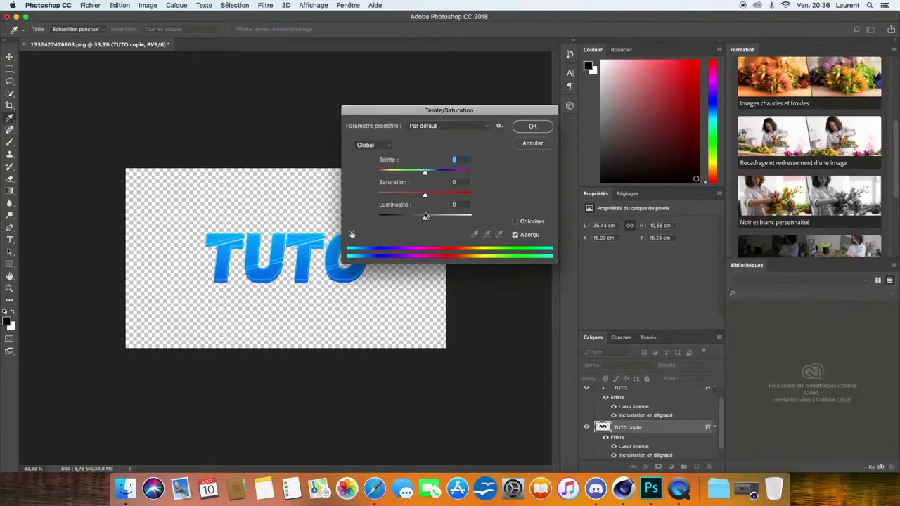
drag(425, 217, 383, 222)
click(533, 126)
key(u)
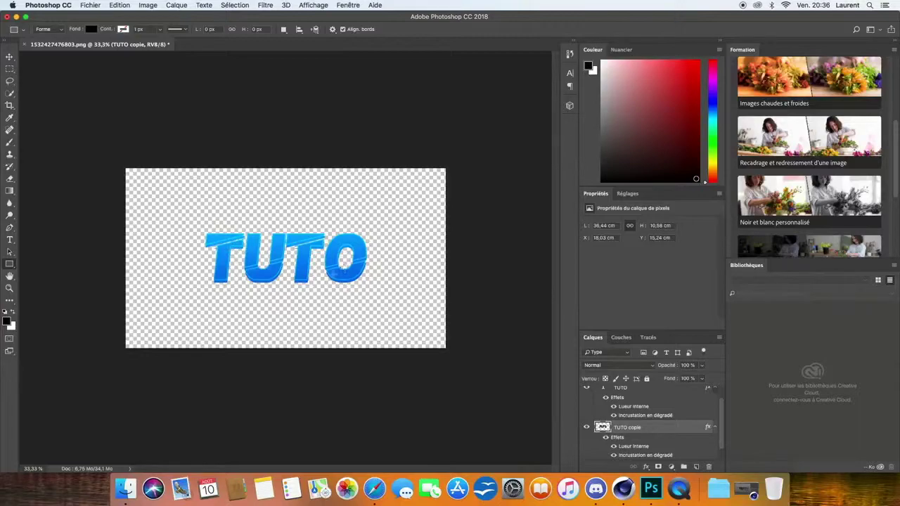
Step: Open the blending options of the TUTO copie layer and enable its Contour stroke effect, leaving bevel off
right_click(638, 430)
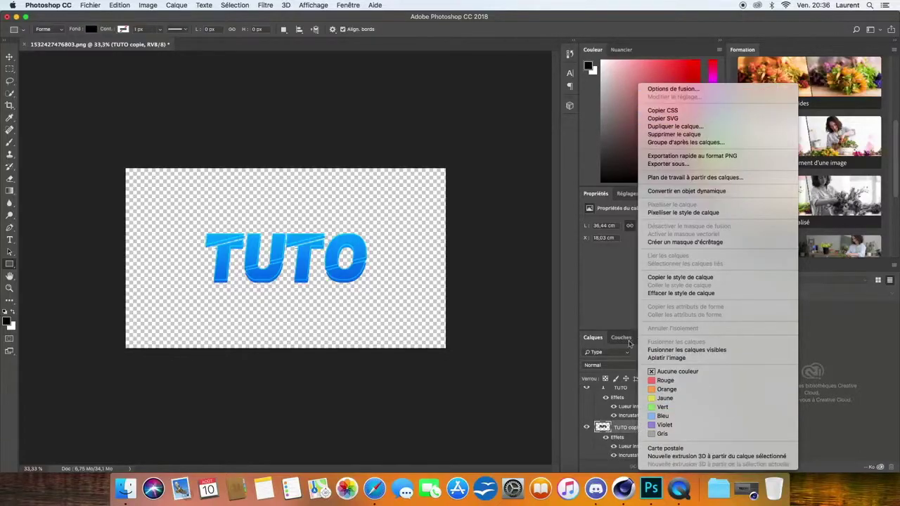
click(672, 89)
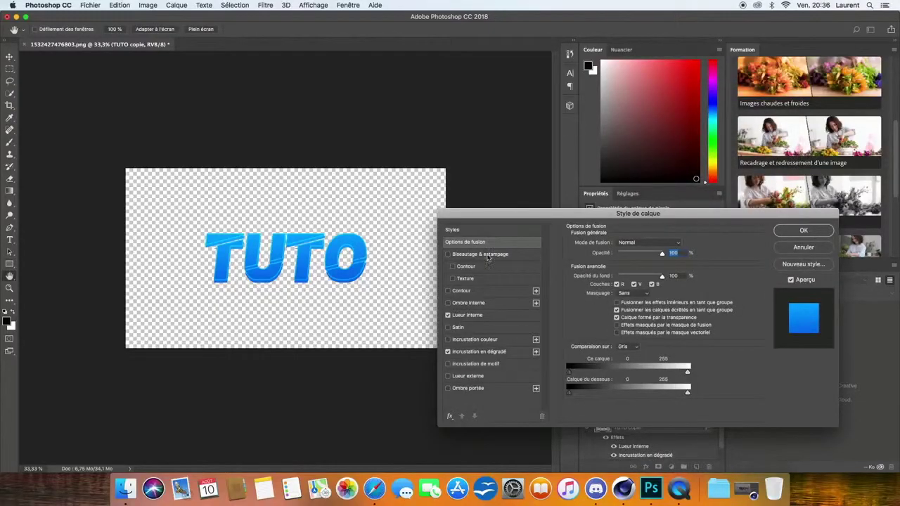
click(453, 266)
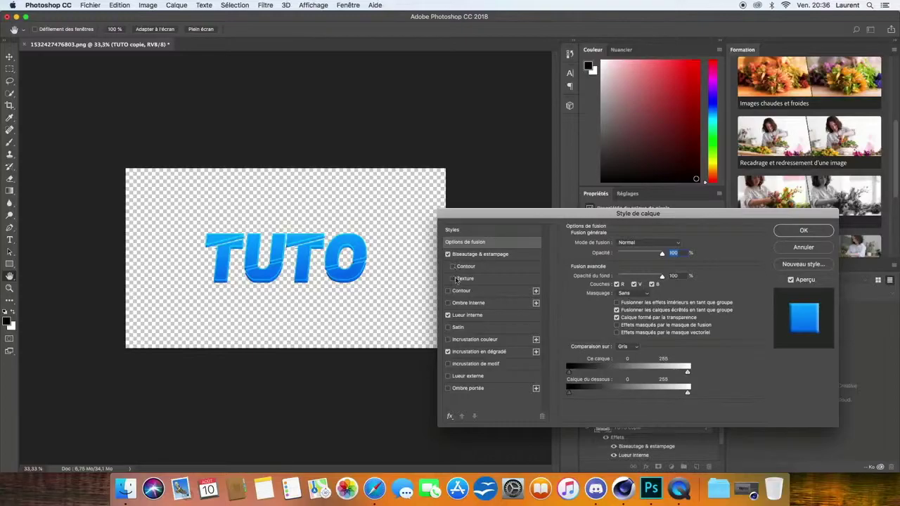
click(448, 254)
click(448, 291)
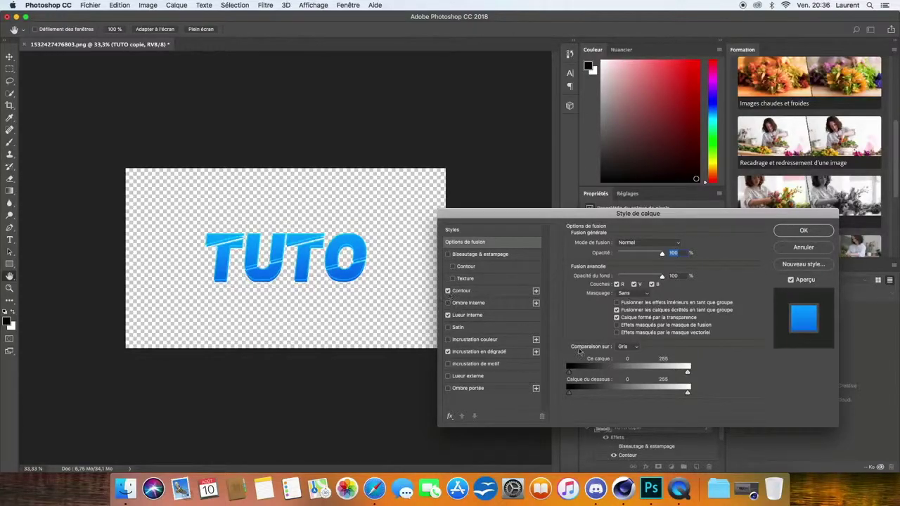
click(504, 292)
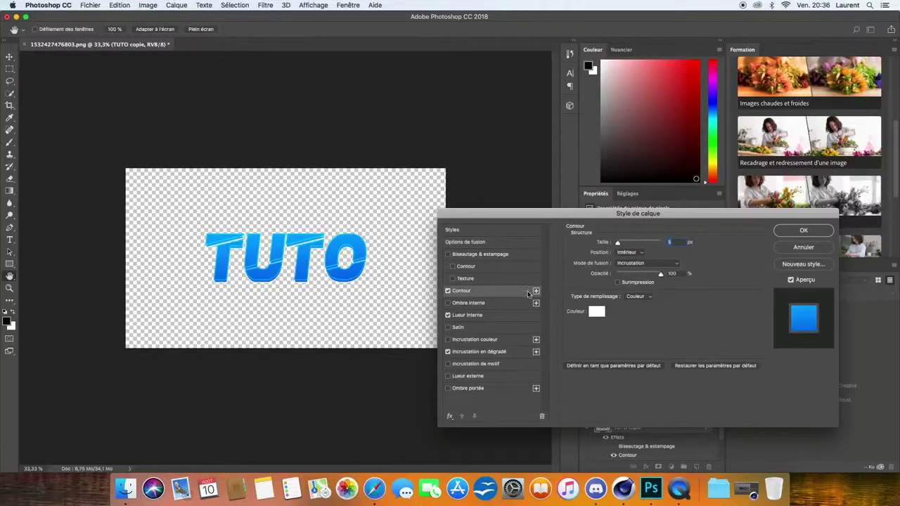
click(596, 315)
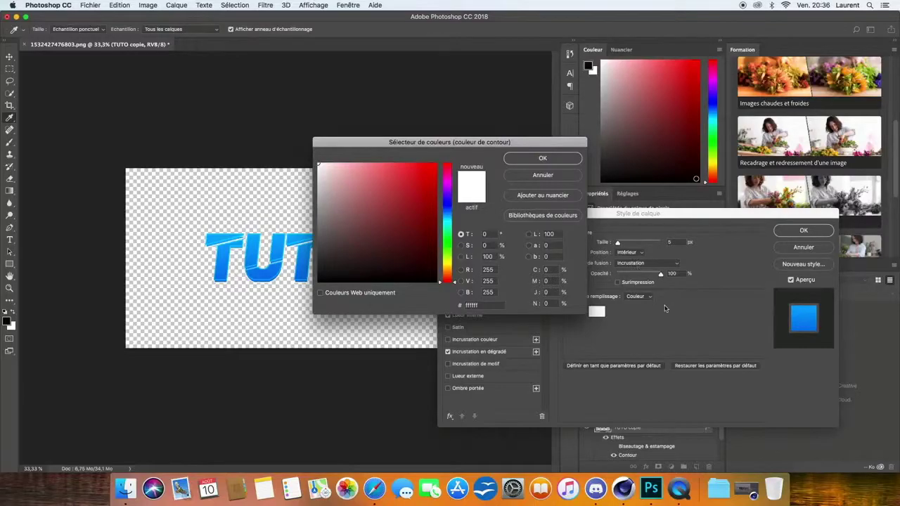
click(560, 175)
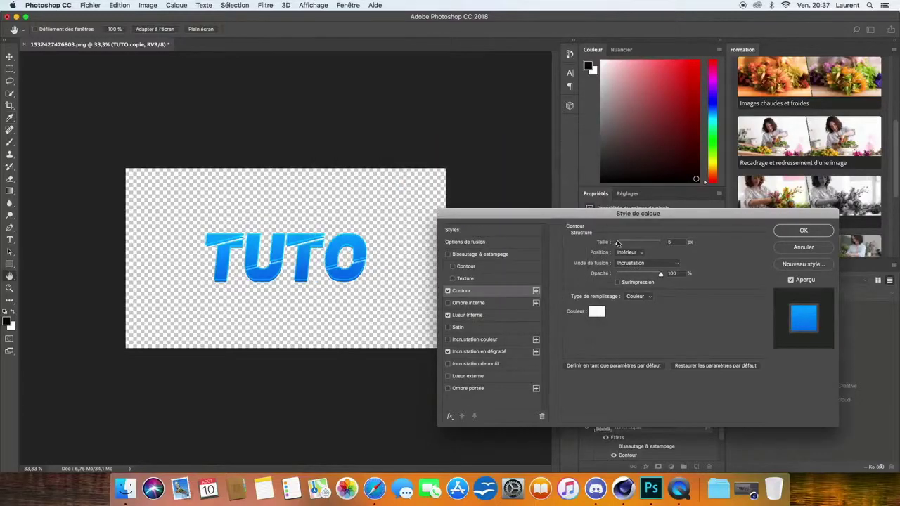
Step: Switch the stroke's fill type to Dégradé and apply the multicolour rainbow spectrum preset
click(638, 297)
click(636, 303)
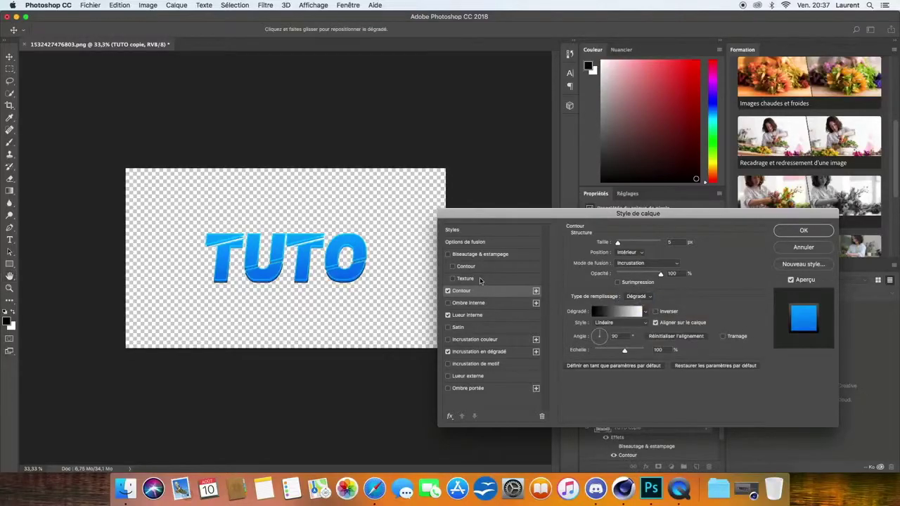
click(607, 313)
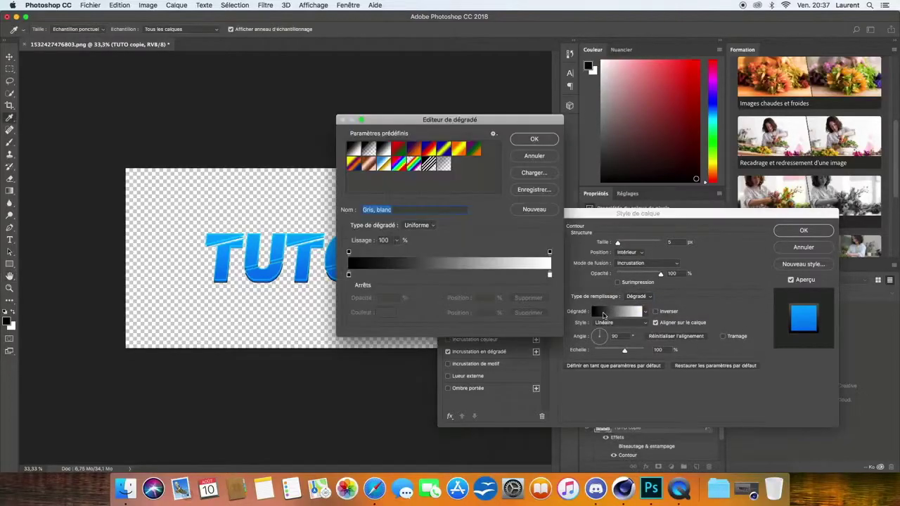
click(400, 165)
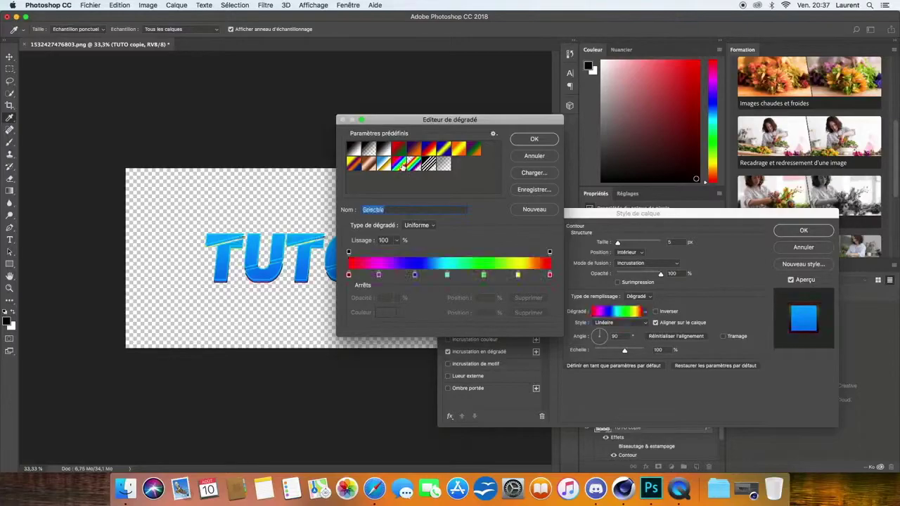
click(533, 140)
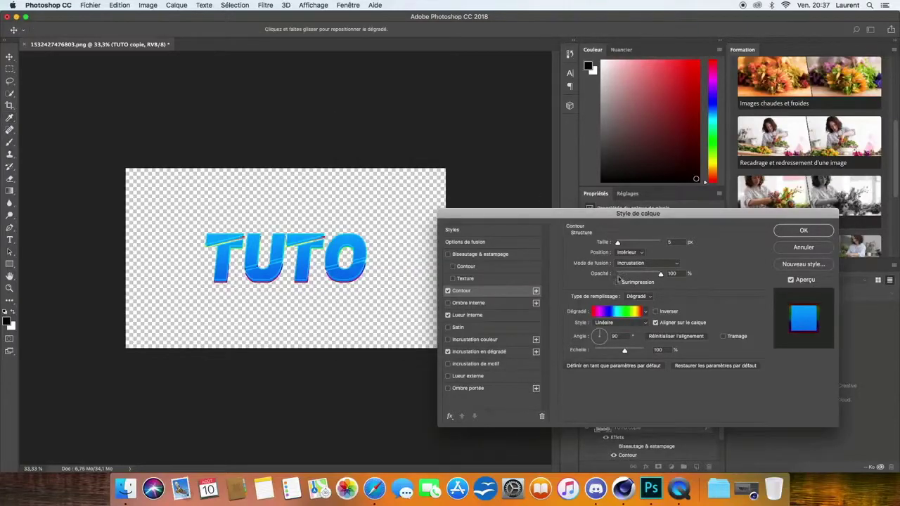
Step: Set the stroke's size to 6 px, blend mode to Normal and opacity to 94%
mouse_move(618, 244)
mouse_down()
mouse_move(631, 246)
mouse_move(618, 244)
mouse_up()
click(659, 264)
click(636, 164)
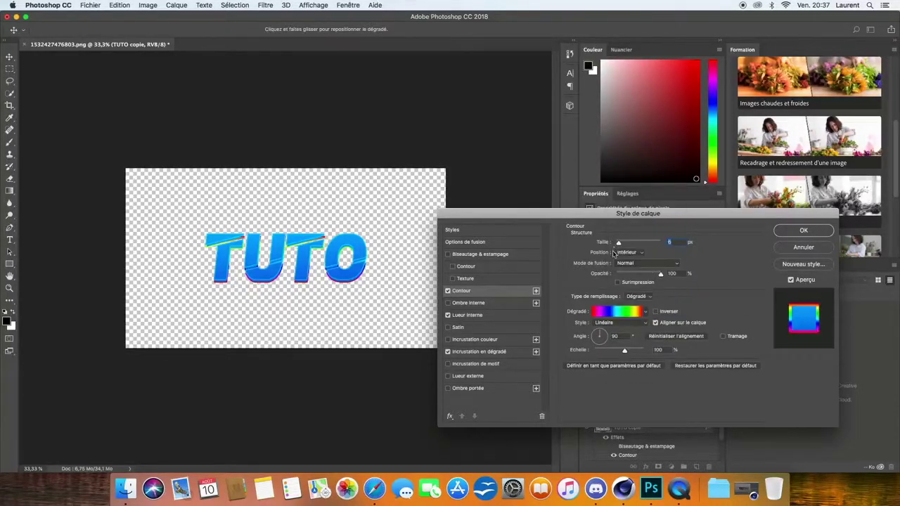
click(646, 262)
click(636, 273)
click(643, 264)
click(636, 255)
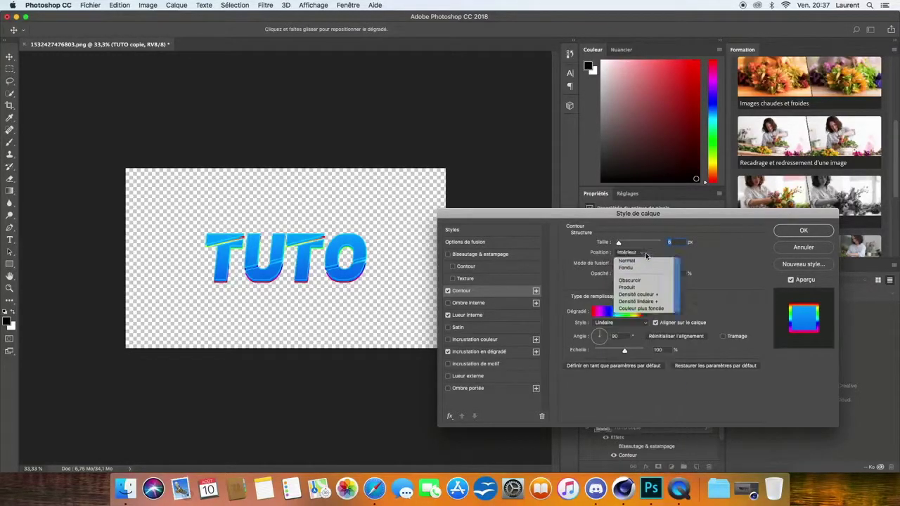
drag(660, 273, 658, 274)
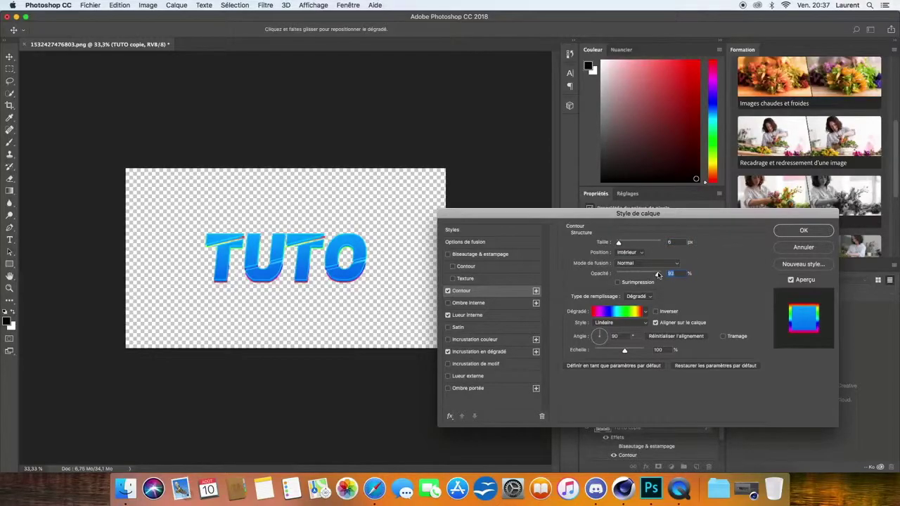
Step: Set the stroke gradient's angle to 93°, raise its scale above 100%, and accept the layer style
drag(600, 336, 578, 342)
drag(591, 337, 599, 322)
drag(625, 351, 654, 350)
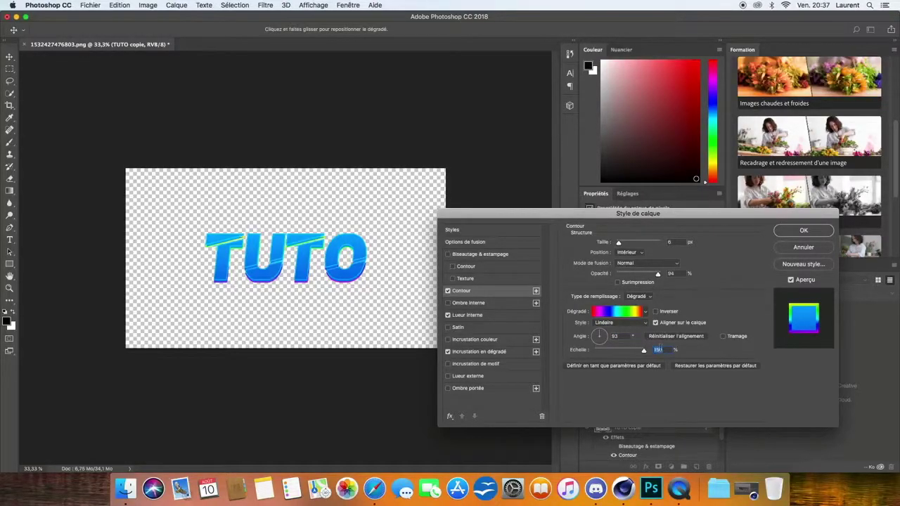
drag(643, 352, 639, 353)
click(802, 230)
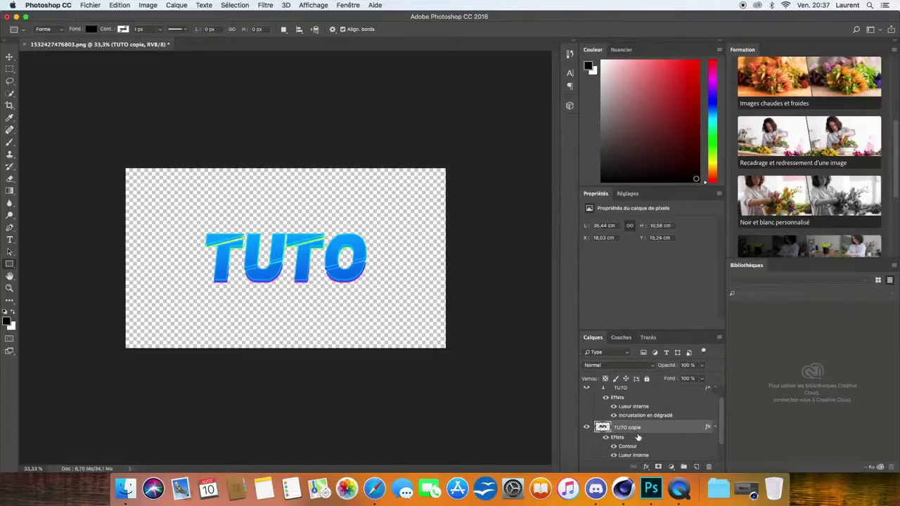
Step: Nudge the TUTO copie layer slightly down and right, to about X 18.13 cm and Y 15.35 cm
scroll(638, 434, up, 1)
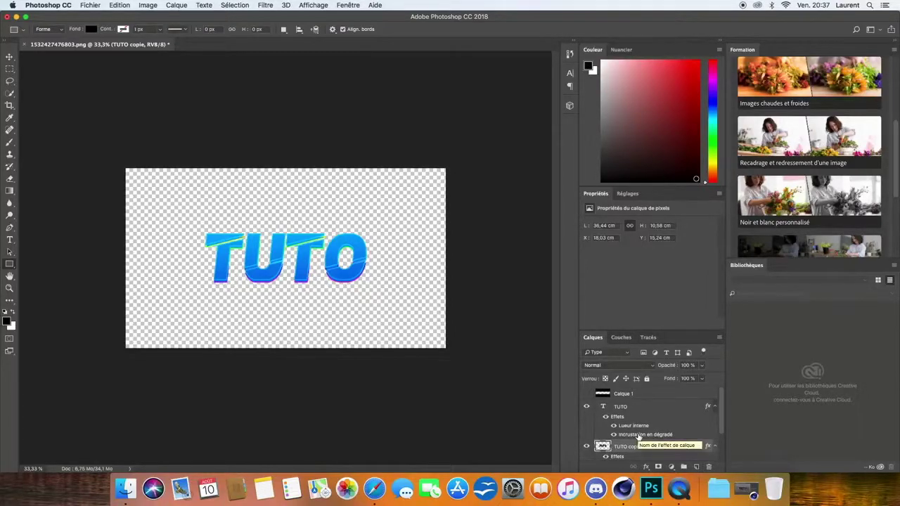
scroll(638, 437, down, 1)
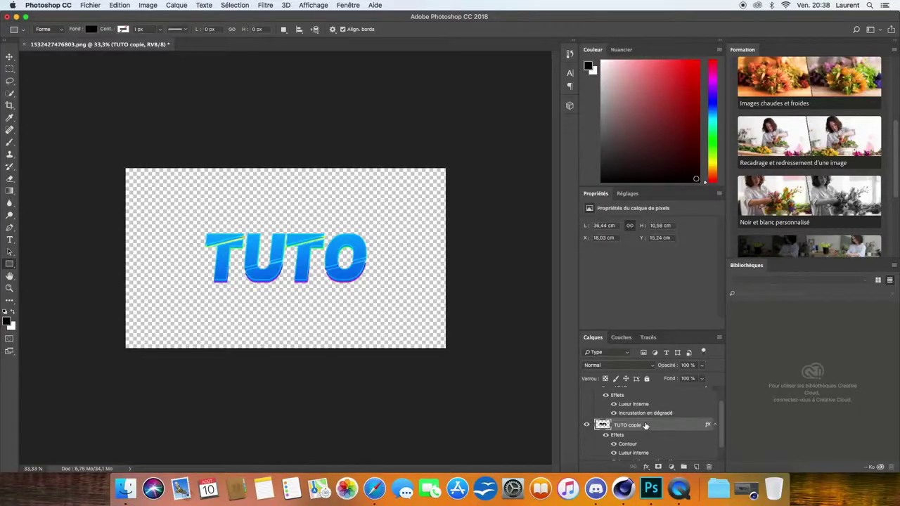
key(t)
scroll(644, 426, down, 1)
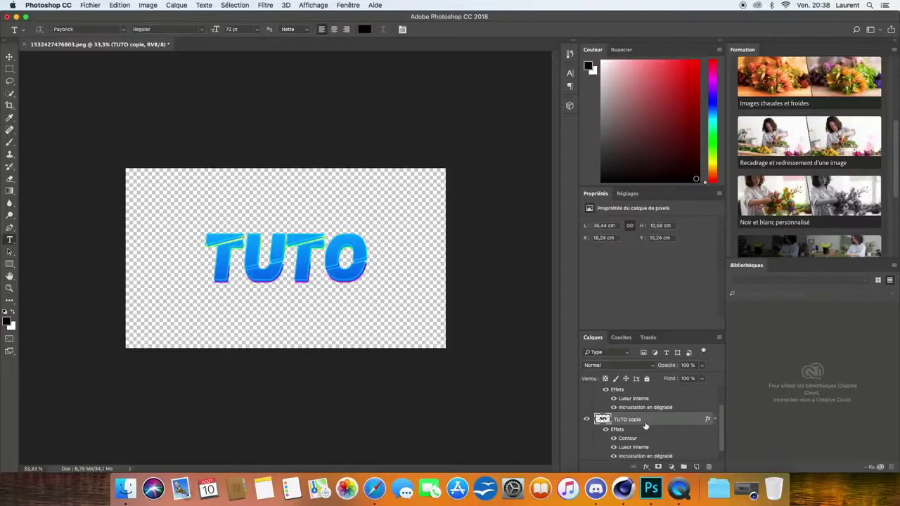
key(super+Down)
key(super+Down)
key(super+Down)
key(super+Down)
key(super+Down)
key(super+Down)
key(super+Down)
key(super+Down)
key(super+Down)
key(super+Right)
key(super+Right)
key(super+Left)
key(super+Left)
key(super+Left)
key(super+Left)
key(super+Left)
key(super+Left)
key(super+Left)
key(super+Left)
key(super+Left)
key(super+Left)
key(super+Left)
key(super+Down)
key(super+Down)
key(super+Down)
key(super+Right)
key(super+Right)
key(super+Right)
key(super+Right)
key(super+Right)
key(super+Right)
key(super+Up)
key(super+Up)
key(super+Up)
key(super+Up)
key(super+Up)
key(super+Up)
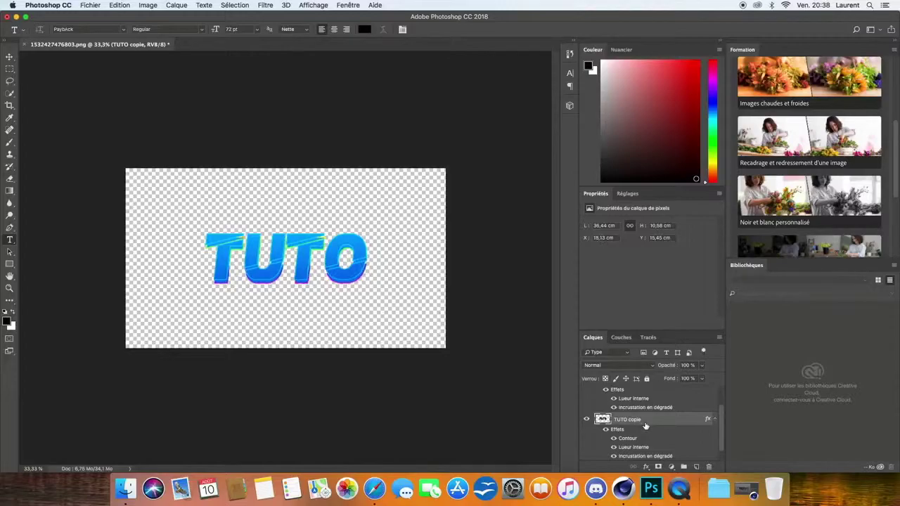
key(super+Up)
key(super+Up)
key(super+Up)
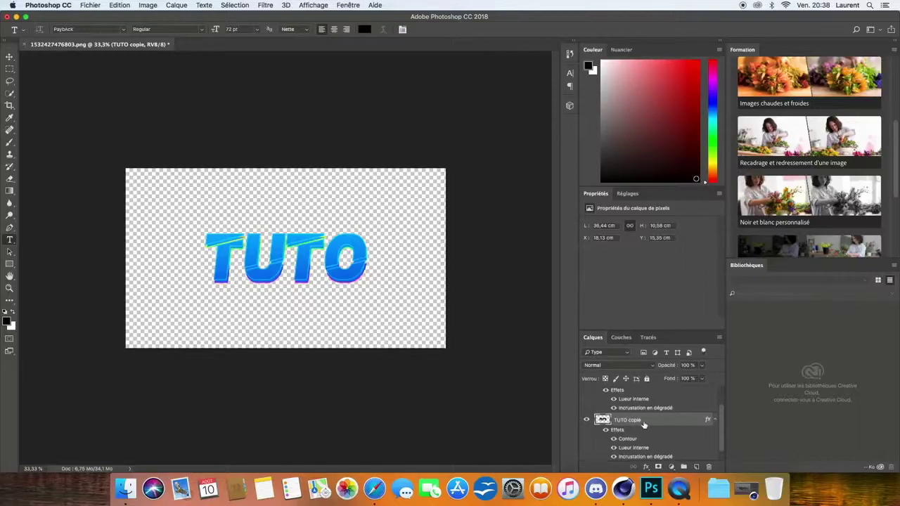
Step: Make the Calque 1 banner frame and the wallpaper layer visible again
scroll(643, 424, up, 3)
click(587, 394)
scroll(603, 417, down, 1)
scroll(604, 419, down, 3)
click(592, 457)
scroll(621, 437, up, 3)
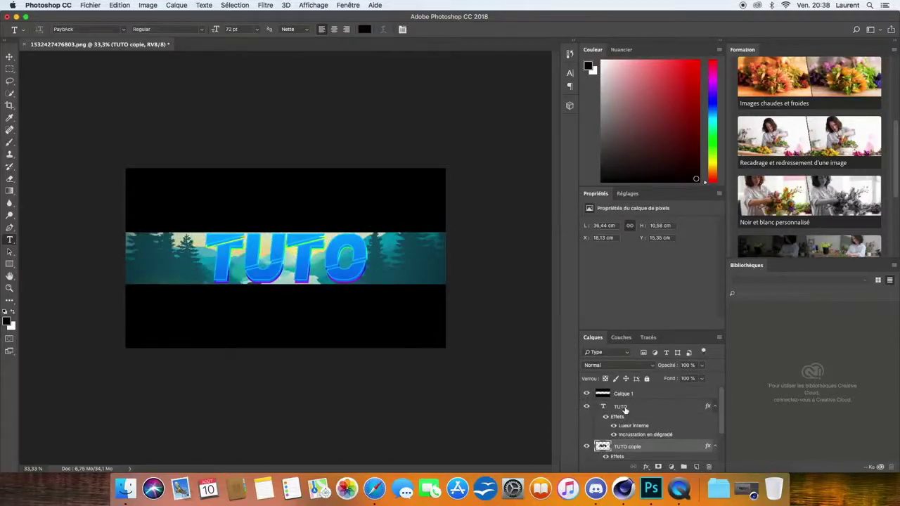
Step: Scale the original TUTO text layer up to about 100.6% with Free Transform
click(620, 408)
key(super+t)
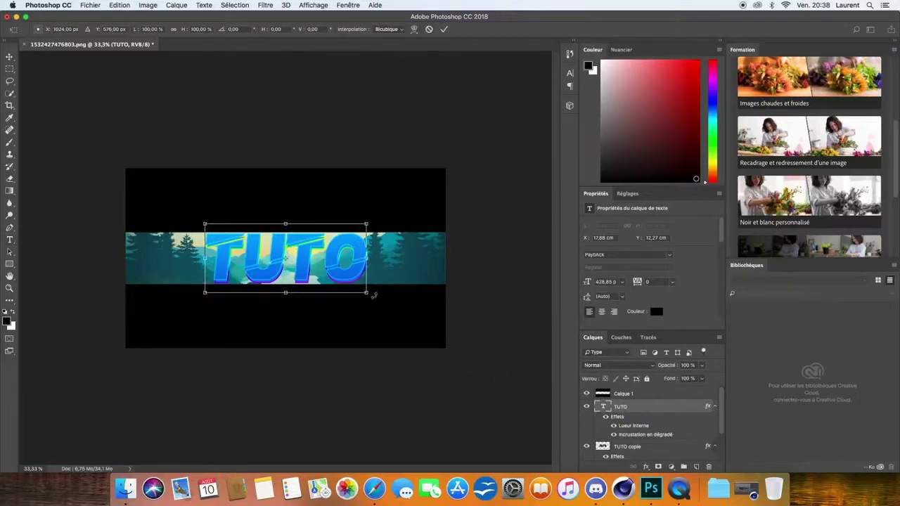
mouse_move(366, 292)
mouse_down()
mouse_move(346, 277)
mouse_move(369, 290)
mouse_up()
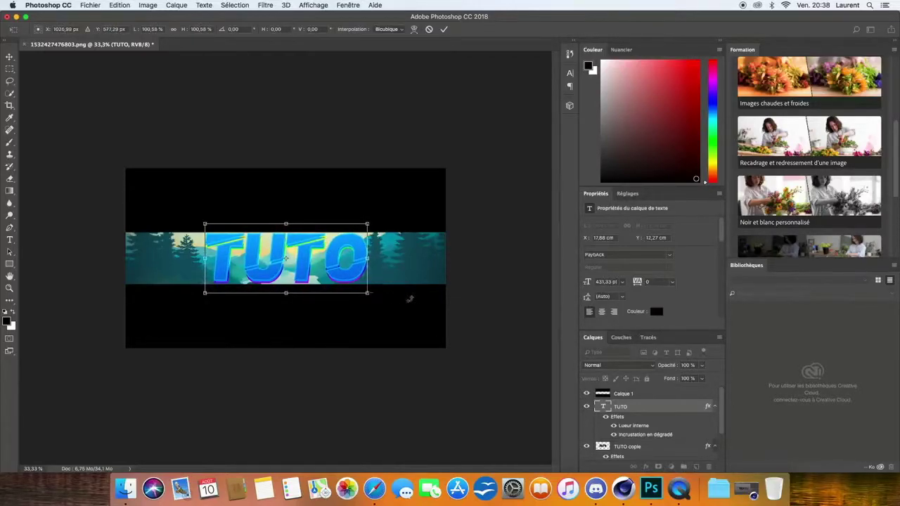
scroll(628, 411, down, 2)
scroll(633, 409, up, 2)
key(Return)
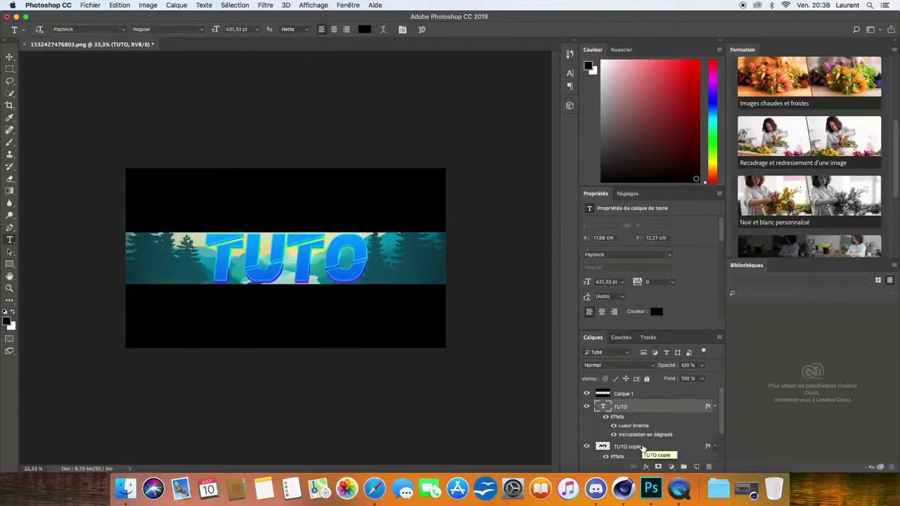
Step: Merge the TUTO and TUTO copie layers and scale the merged title down around its centre to about 82%
shift+click(641, 447)
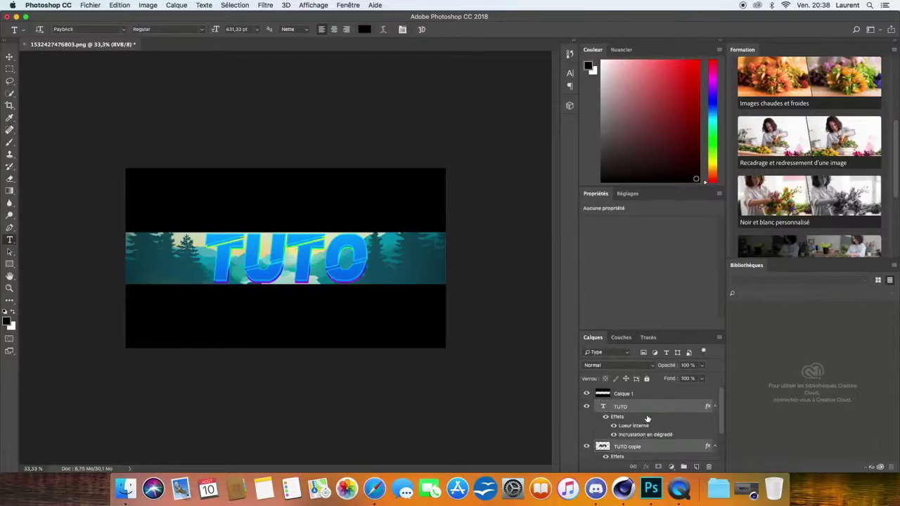
key(super+e)
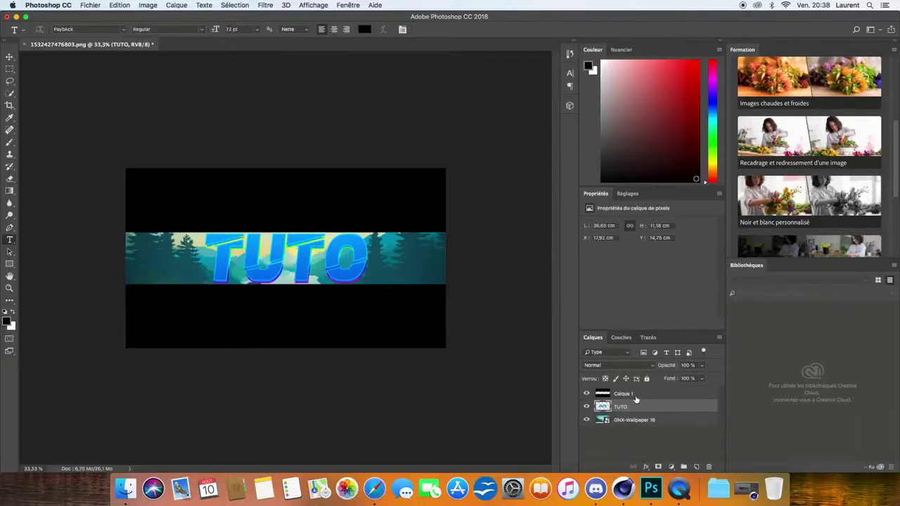
key(super+t)
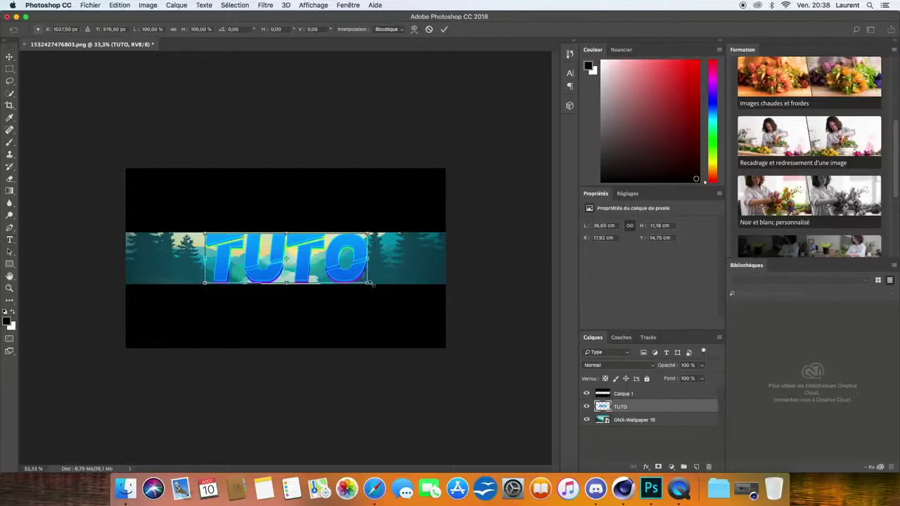
drag(367, 283, 336, 258)
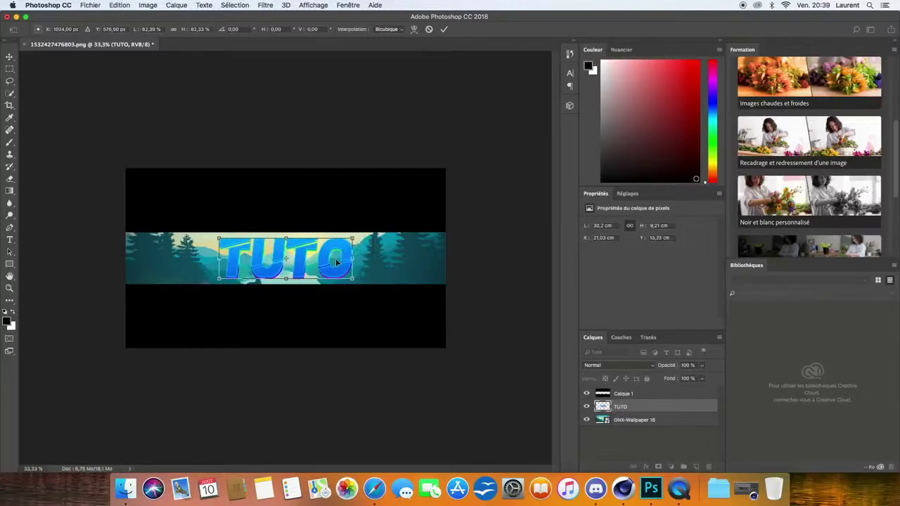
key(Return)
key(t)
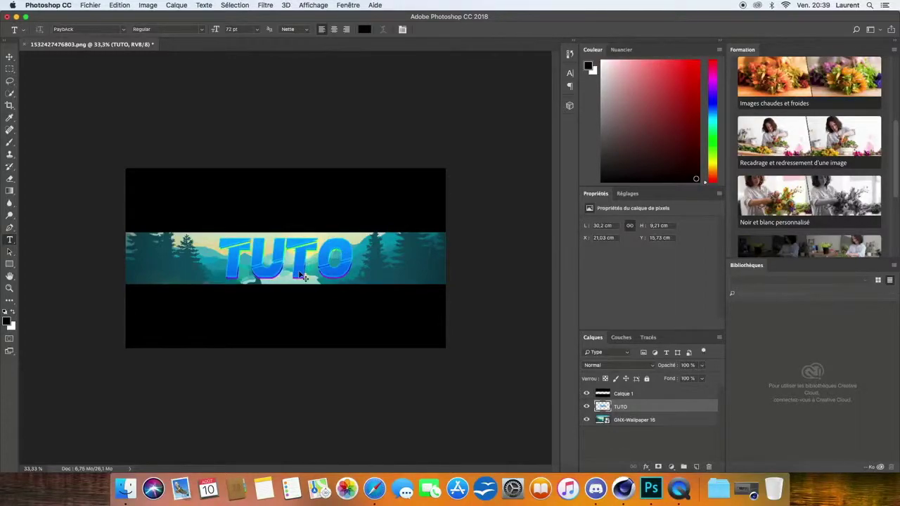
Step: Apply Hue/Saturation to the merged TUTO layer with hue +7, saturation +100 and a slight lightness adjustment
scroll(299, 270, down, 2)
scroll(299, 270, up, 5)
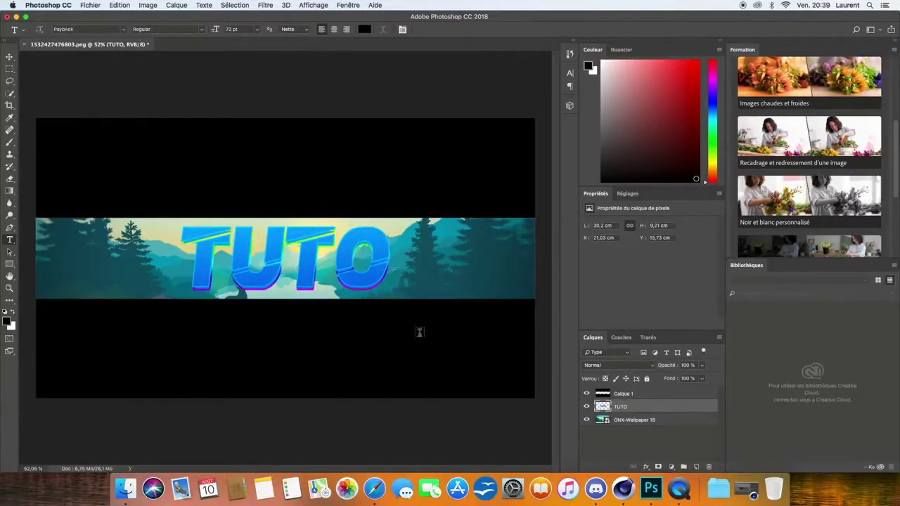
right_click(641, 406)
key(Escape)
key(super+u)
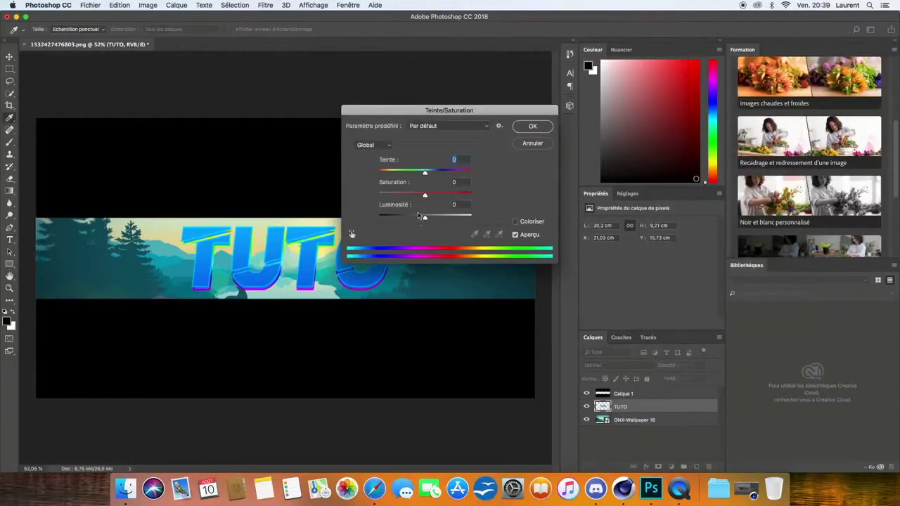
drag(425, 195, 485, 196)
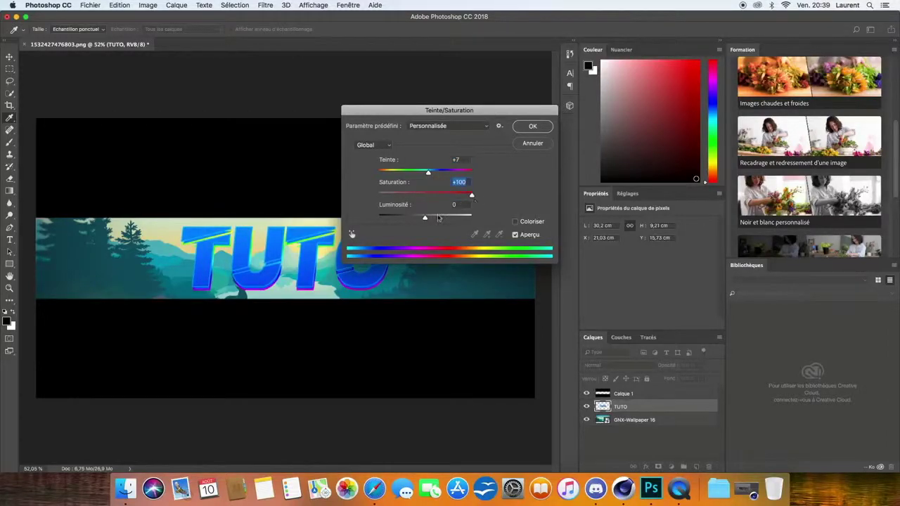
drag(424, 218, 427, 219)
click(526, 129)
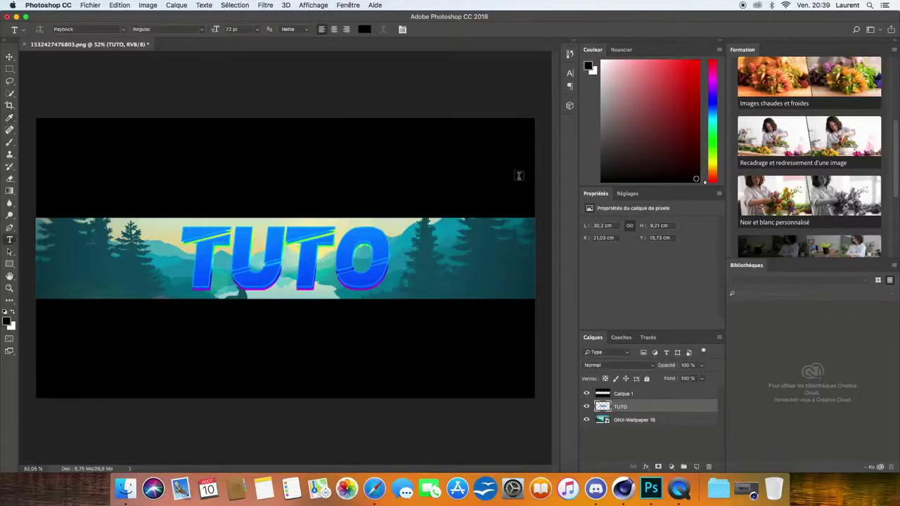